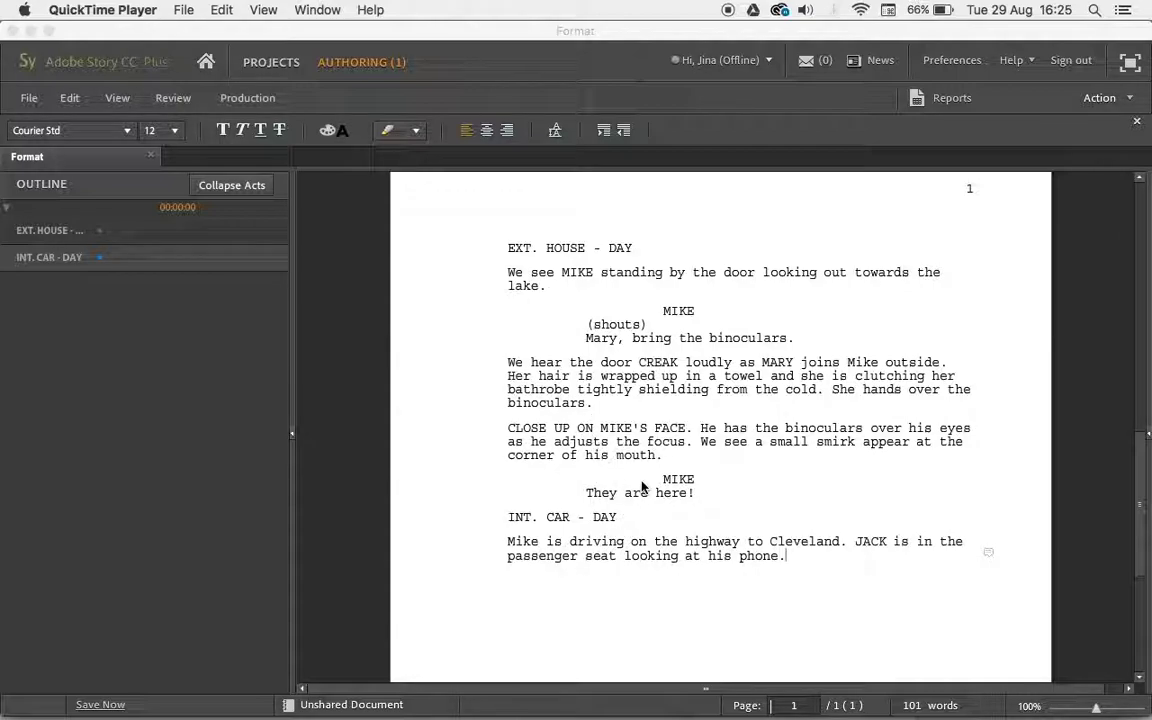
- Examine the element types of the first scene's heading, action, character and parenthetical lines
mouse_move(1141, 485)
mouse_down()
mouse_move(1105, 222)
mouse_move(1130, 500)
mouse_up()
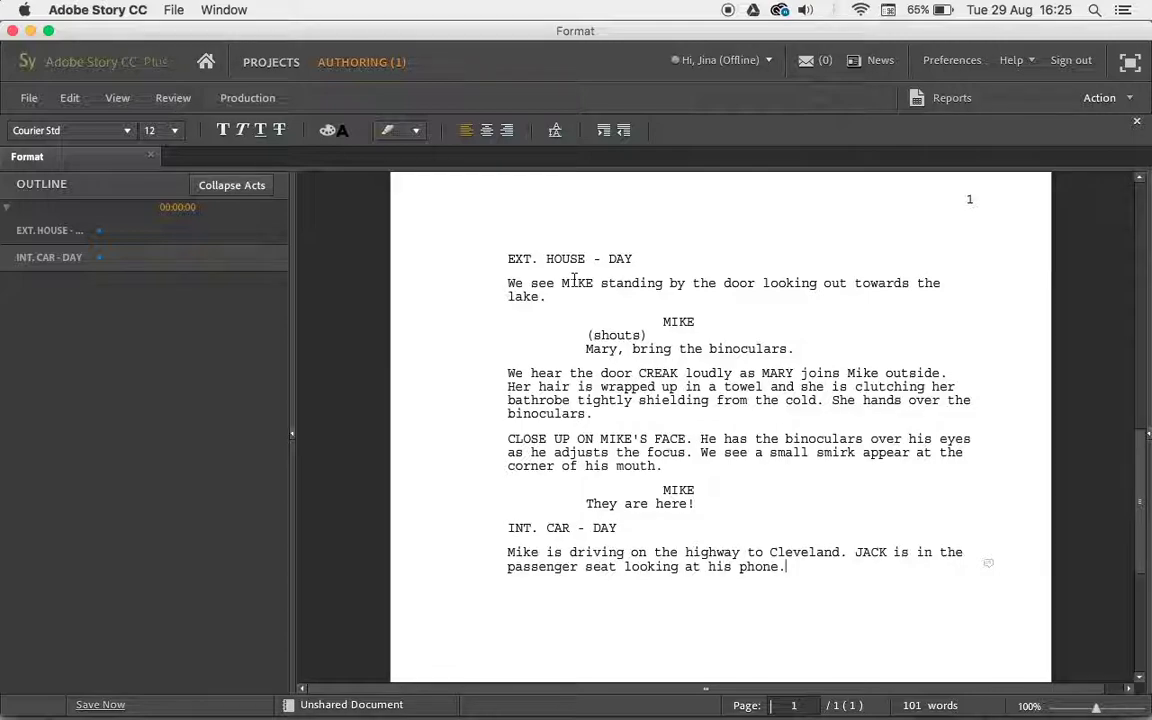
drag(508, 260, 634, 262)
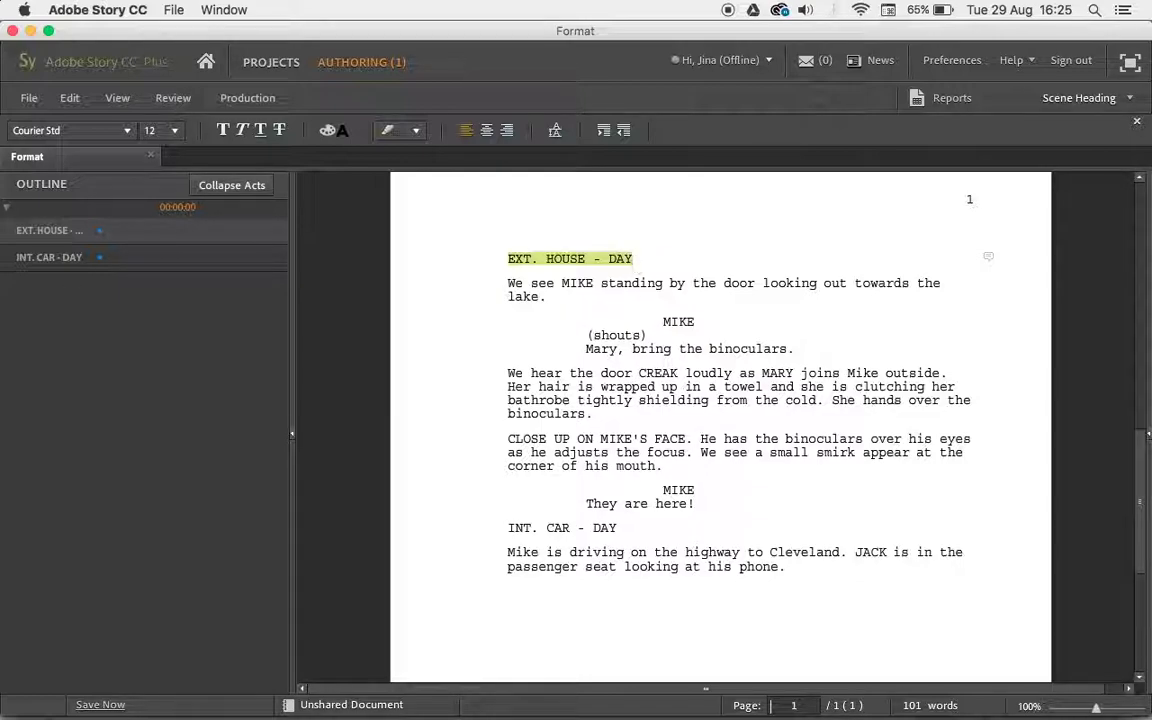
click(523, 259)
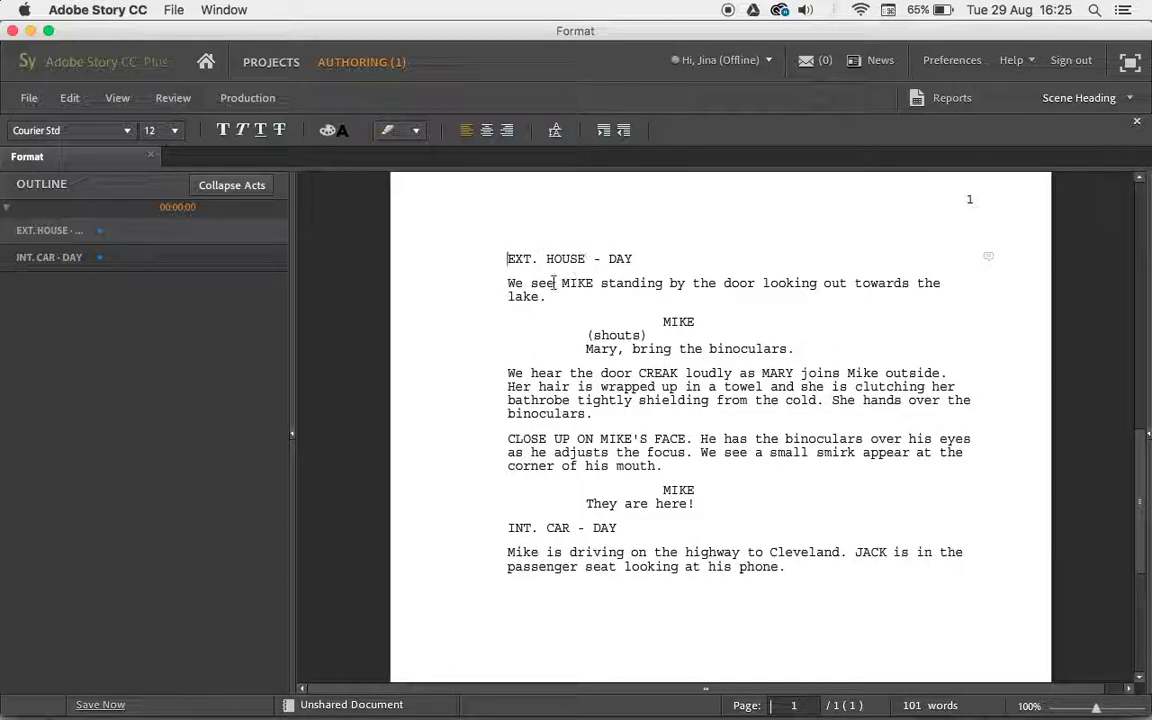
click(508, 283)
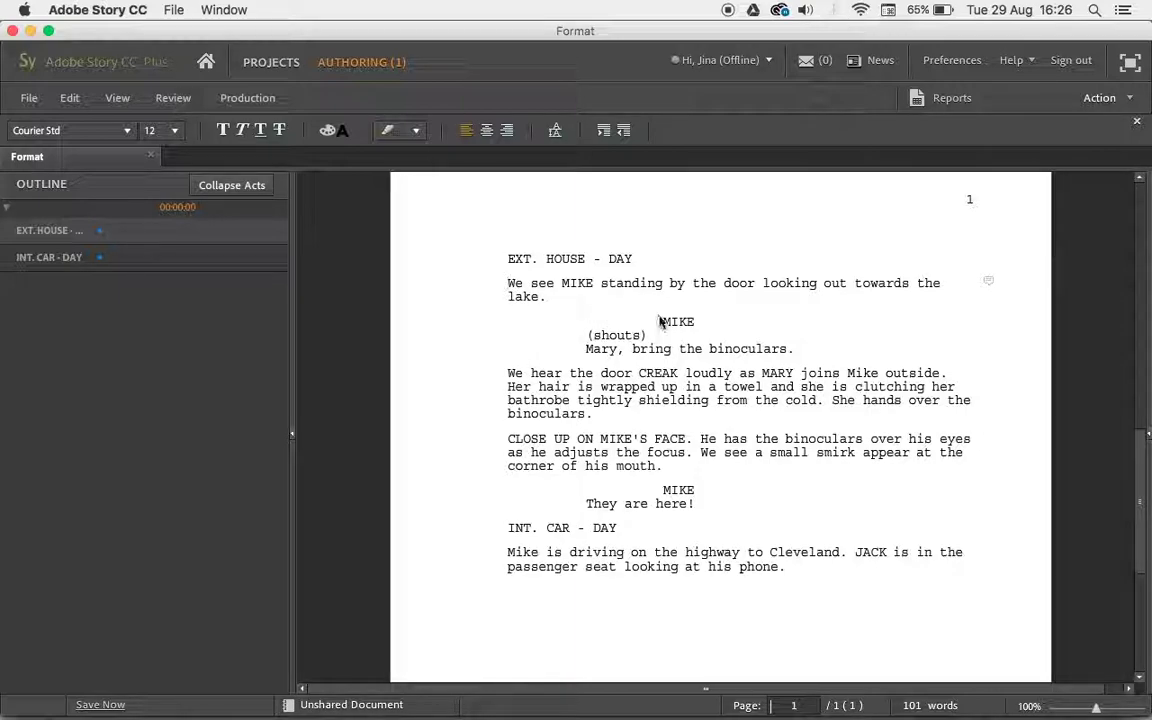
drag(662, 321, 695, 321)
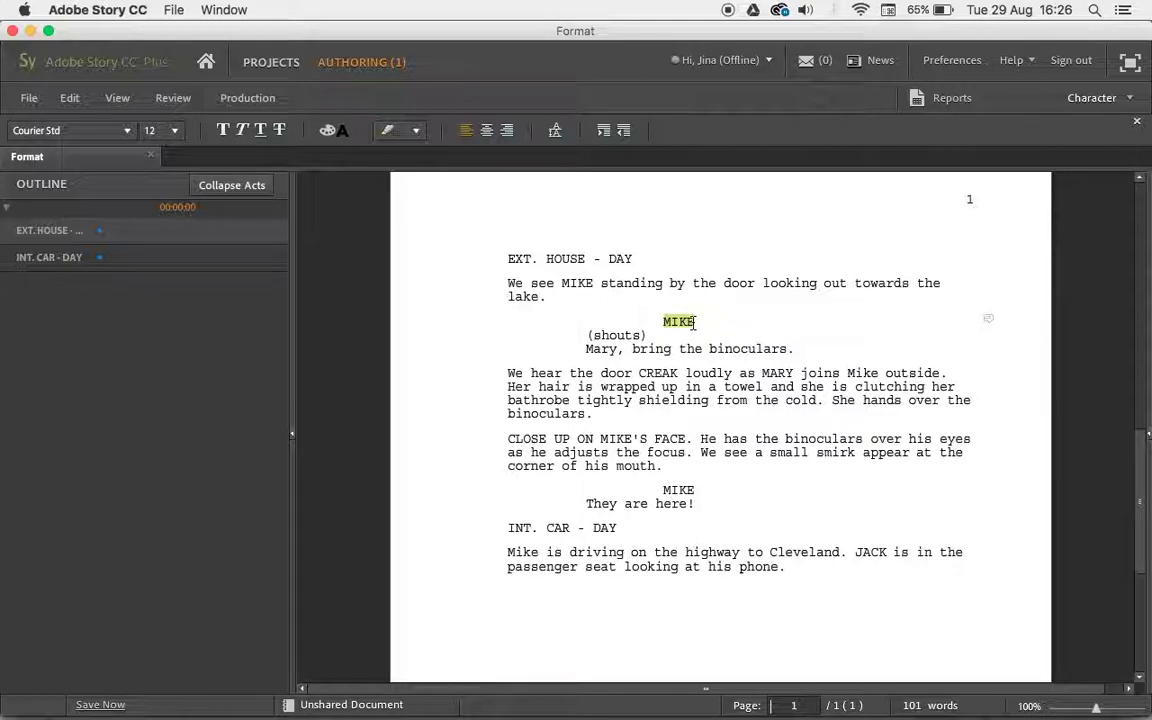
click(637, 335)
drag(637, 335, 594, 335)
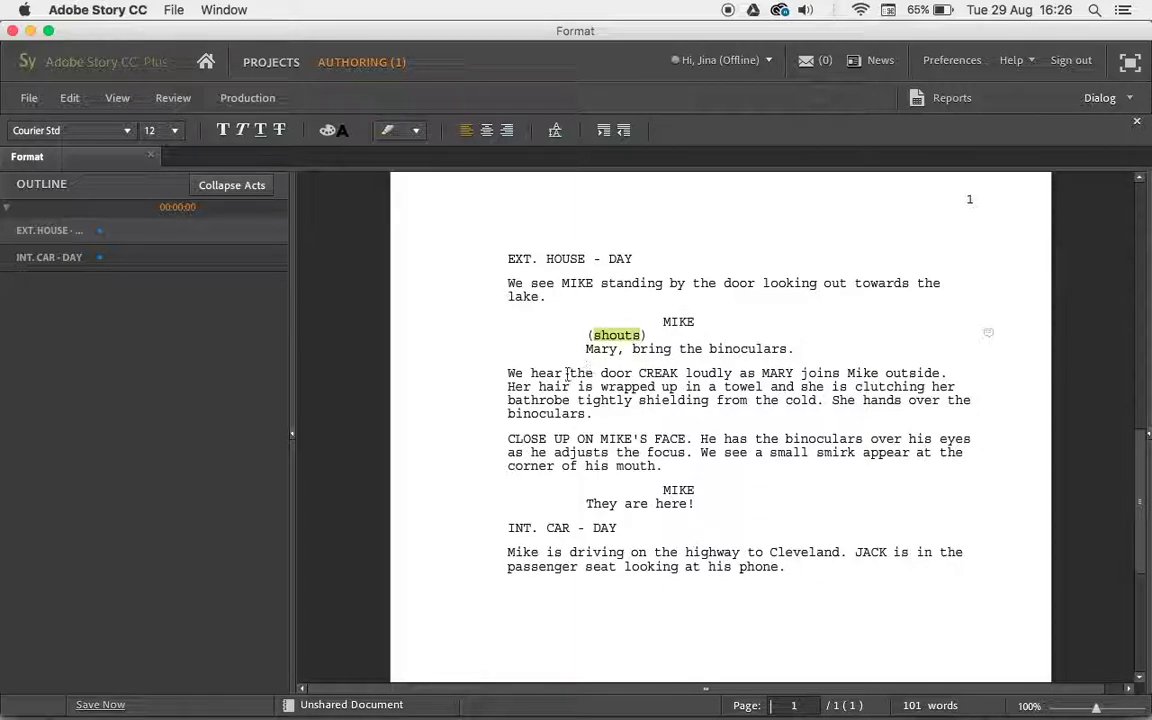
click(508, 283)
click(509, 259)
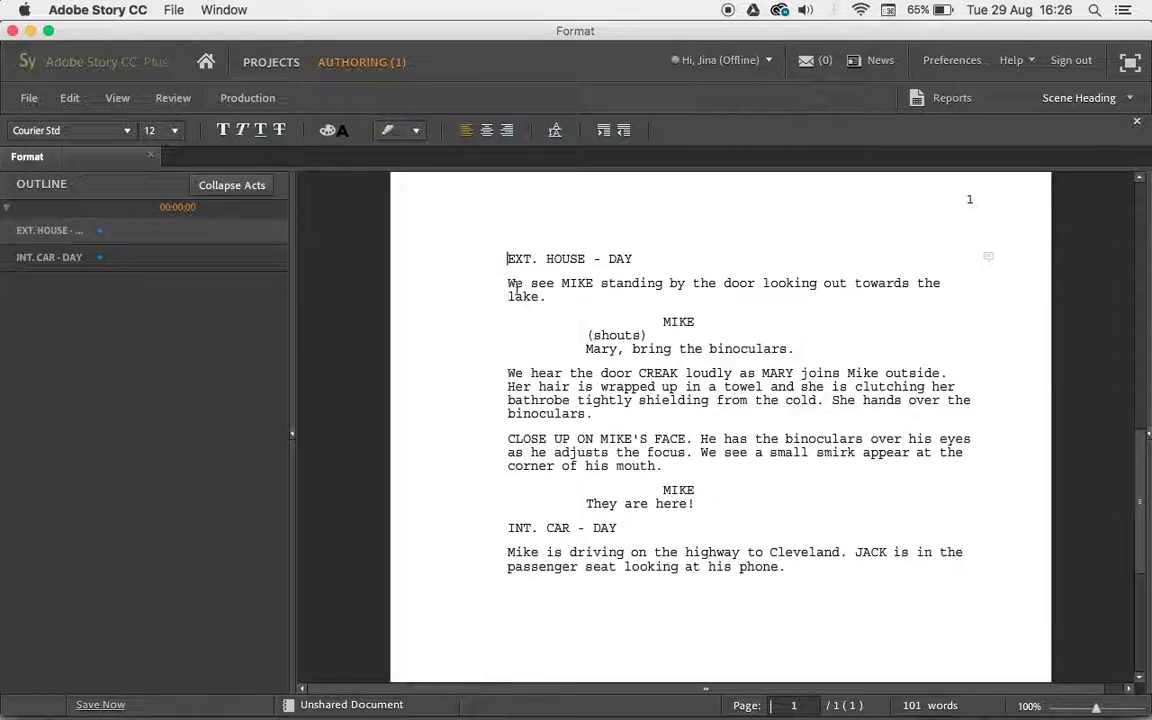
- Start a new line after the action paragraph ending "looking at his phone." and format it as Scene Heading
click(785, 568)
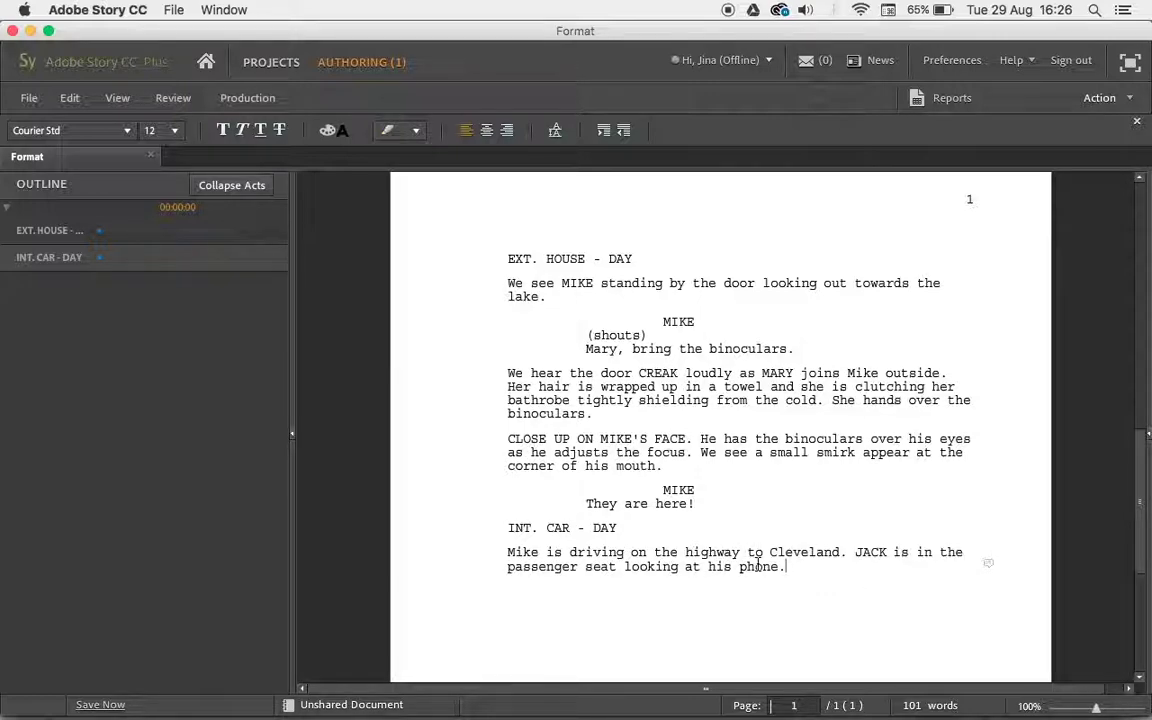
key(Return)
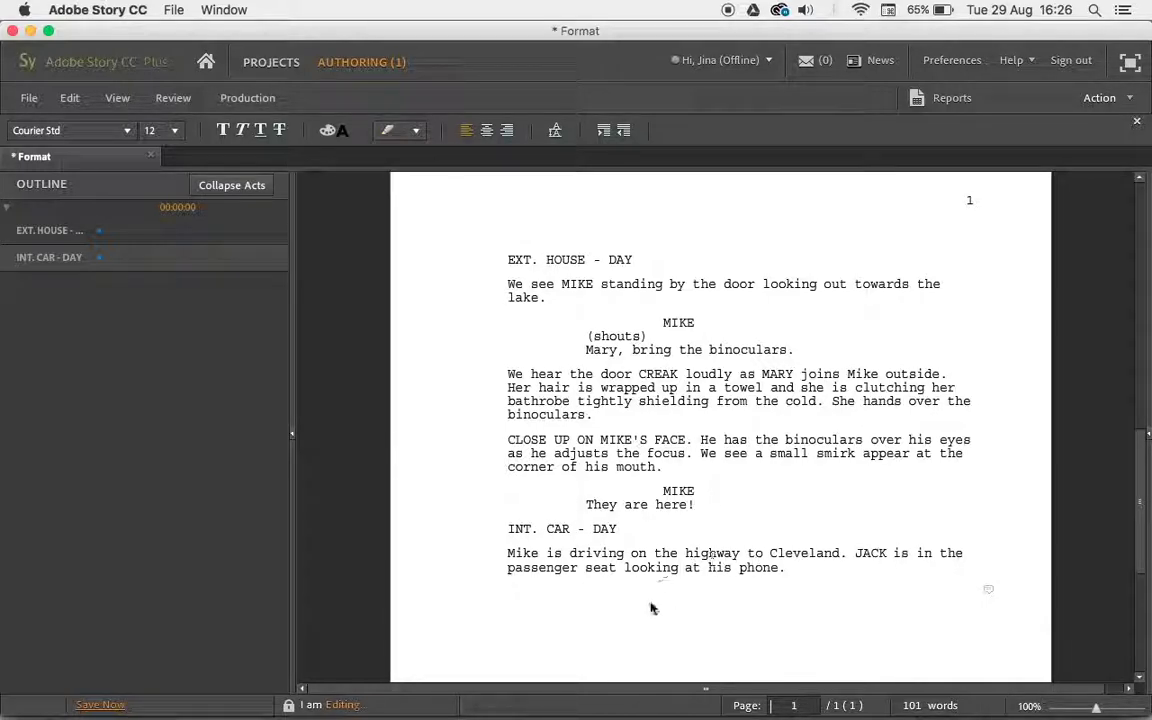
right_click(508, 596)
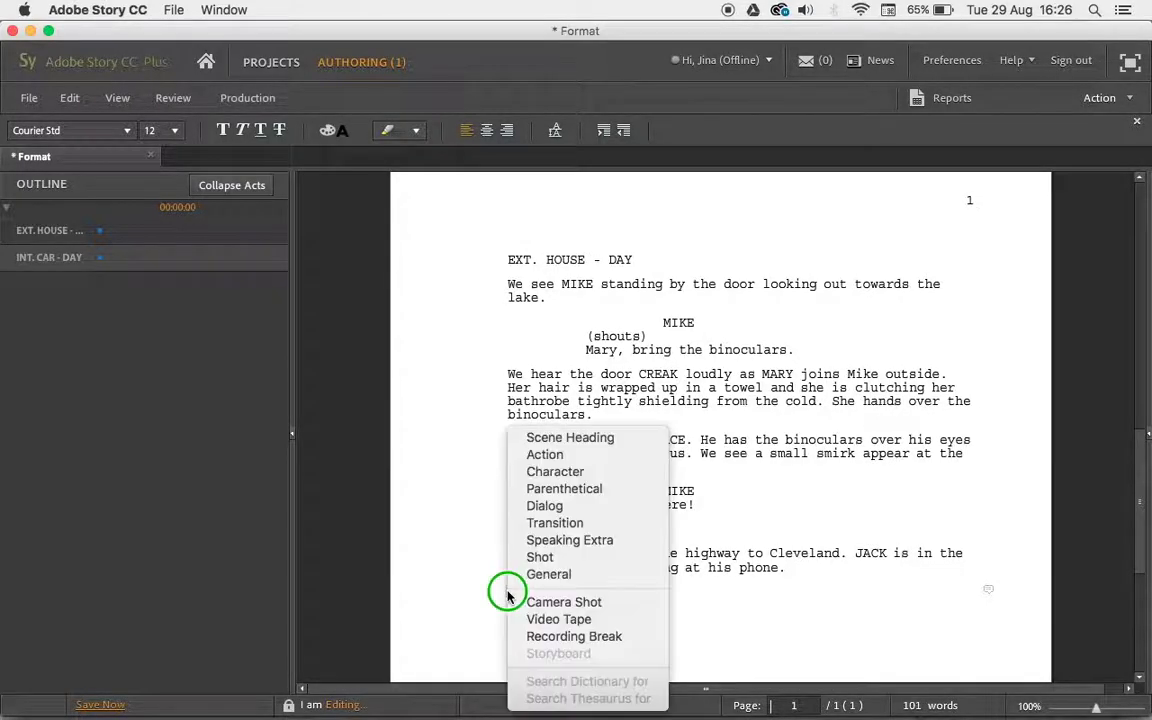
click(520, 440)
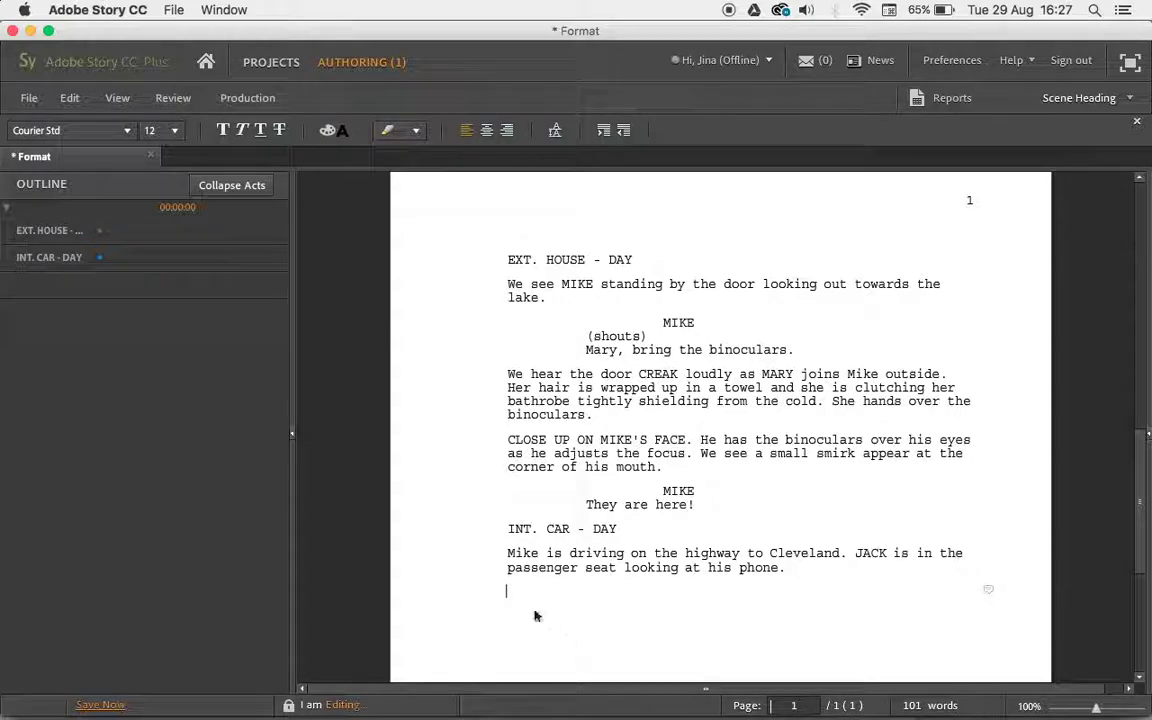
- Change the empty last line's element type from the list of available elements to Character
right_click(507, 594)
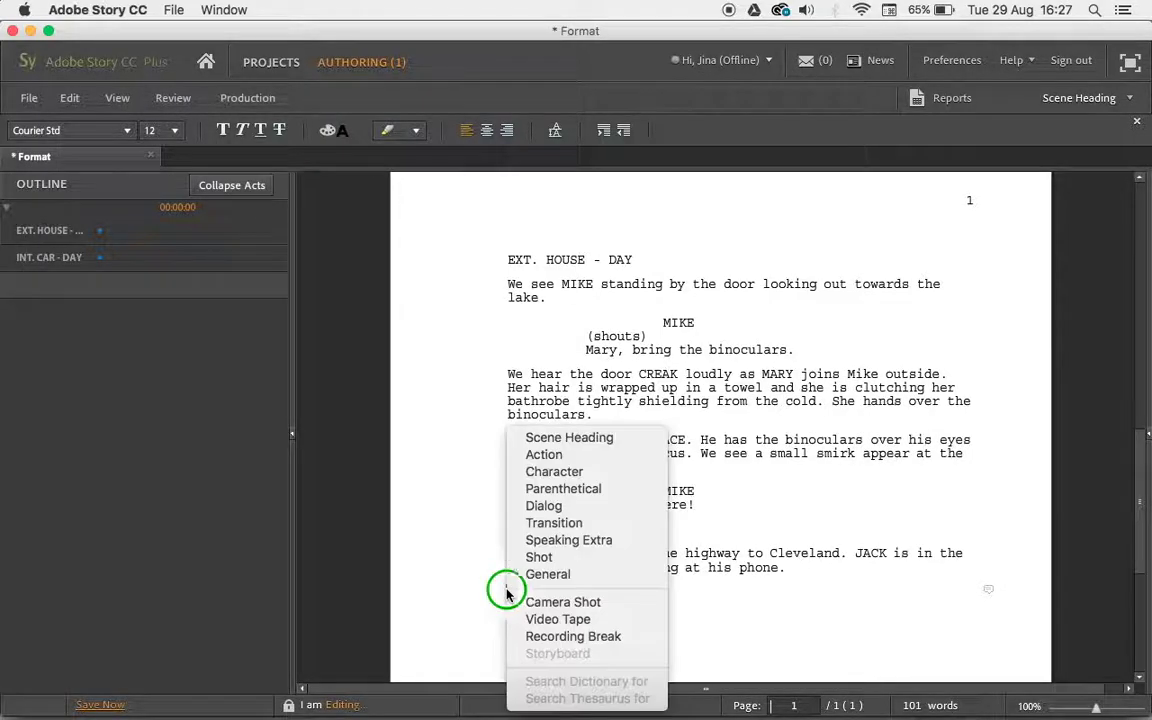
click(545, 471)
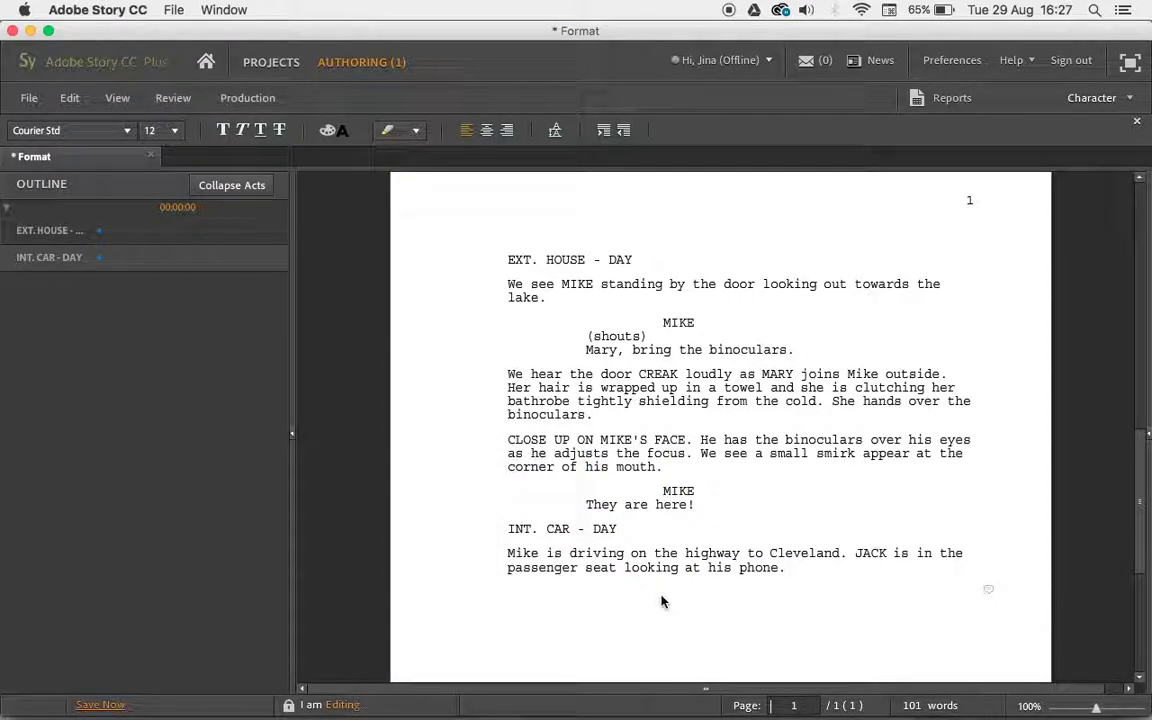
right_click(662, 598)
click(576, 604)
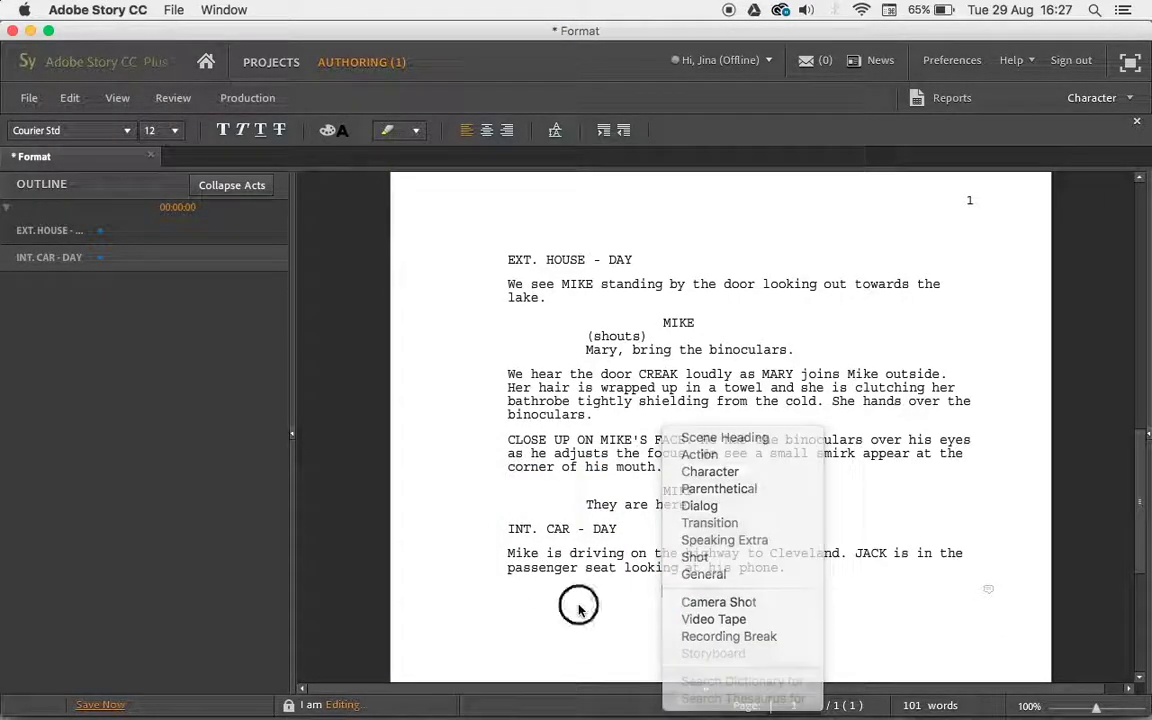
click(662, 598)
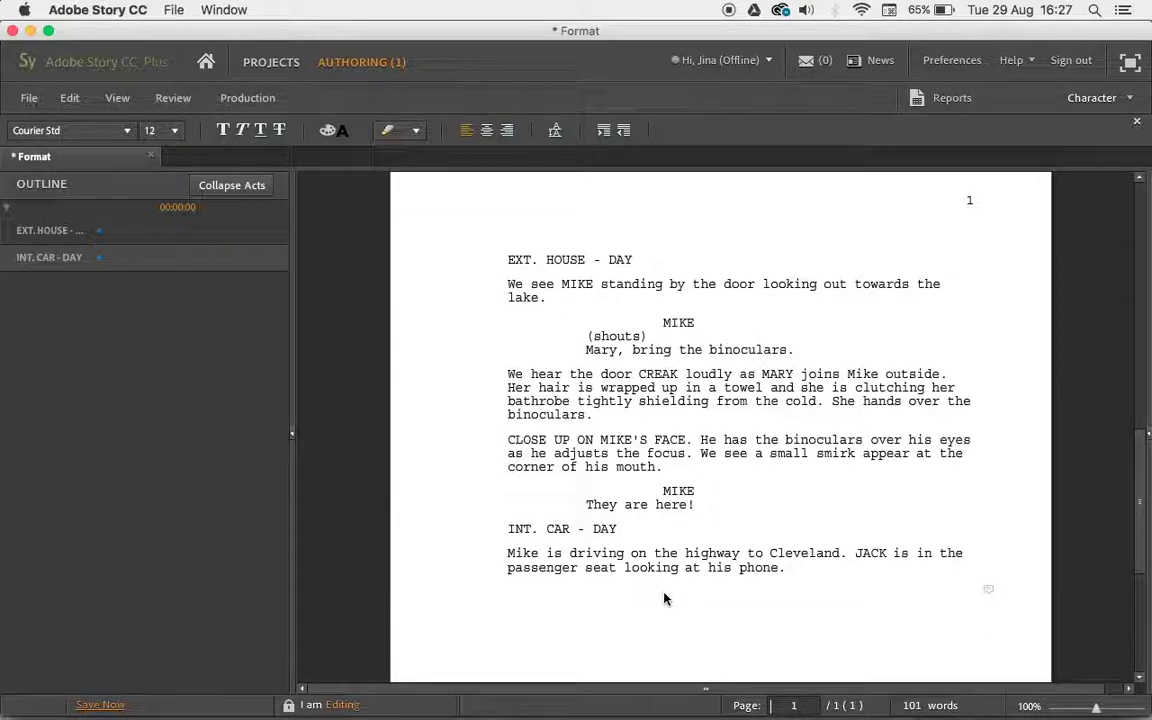
- Cycle the empty last line through the element types, past Transition, to Scene Heading
key(Tab)
key(Tab)
key(Tab)
key(Tab)
key(Tab)
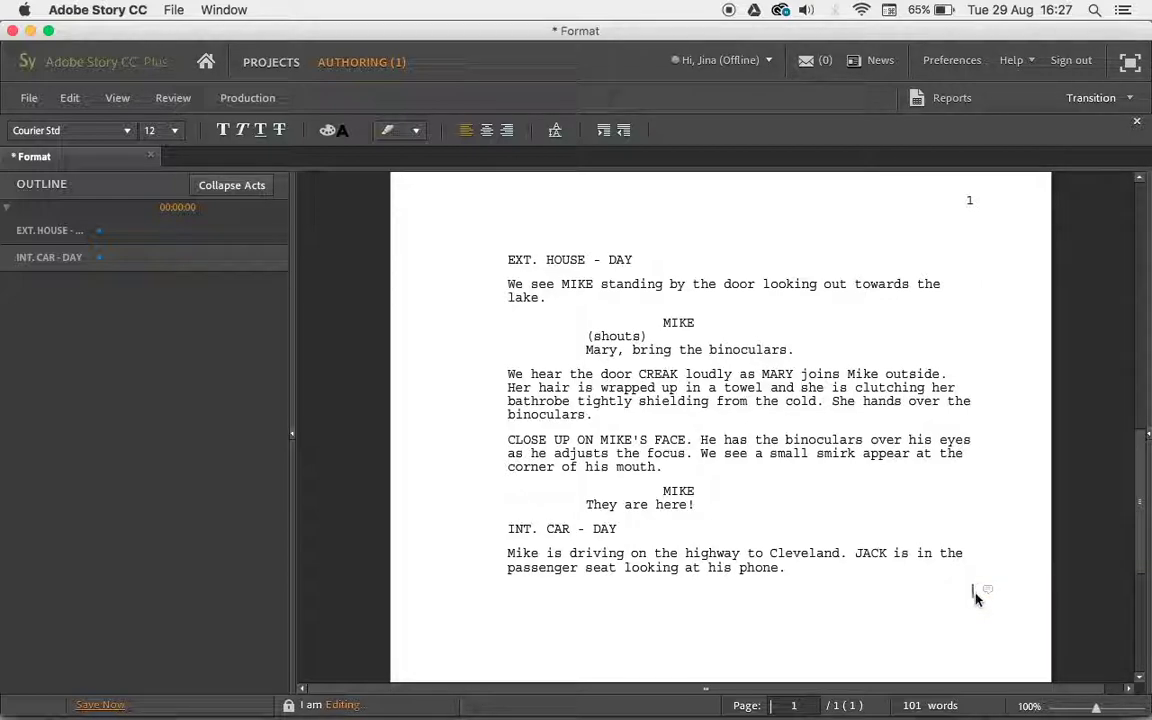
key(Tab)
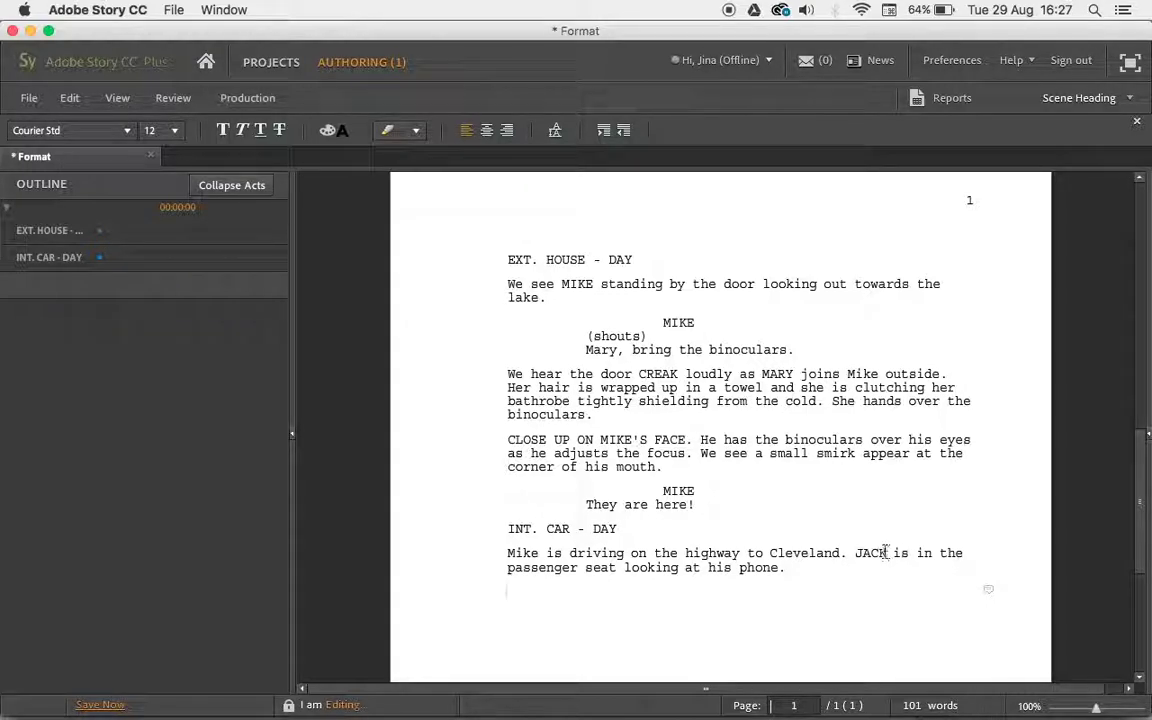
- Highlight JACK in the car scene's action paragraph, then switch the empty scene heading line to Character
drag(887, 552, 853, 558)
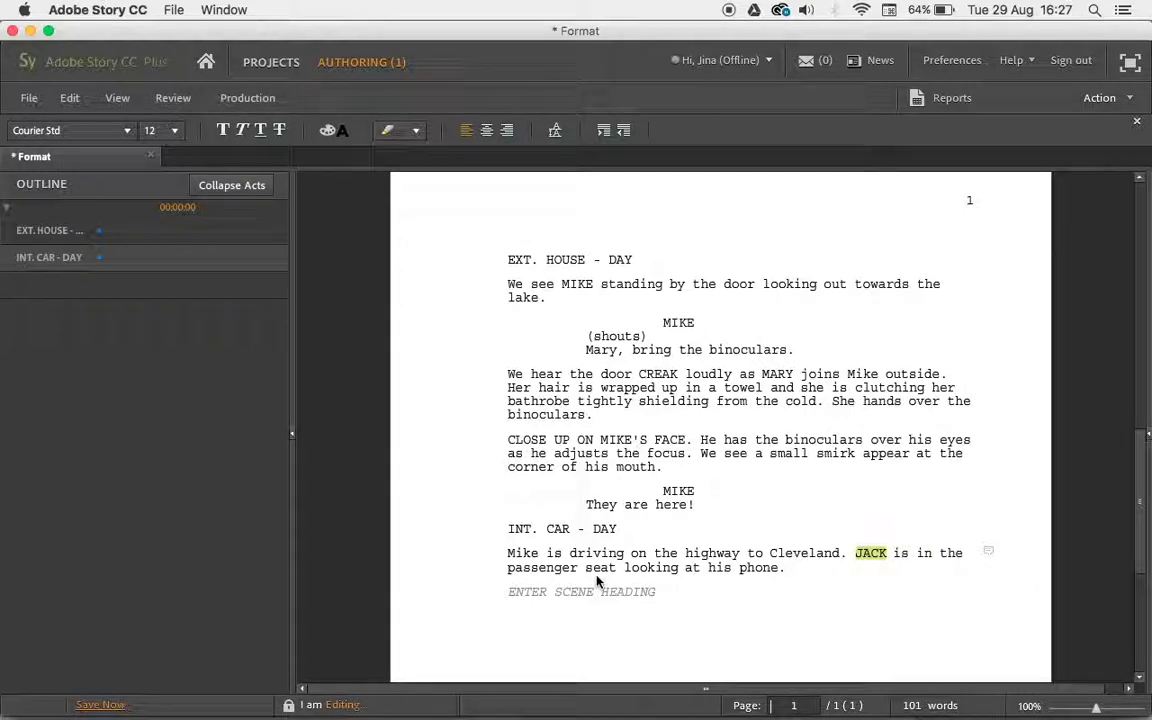
click(512, 592)
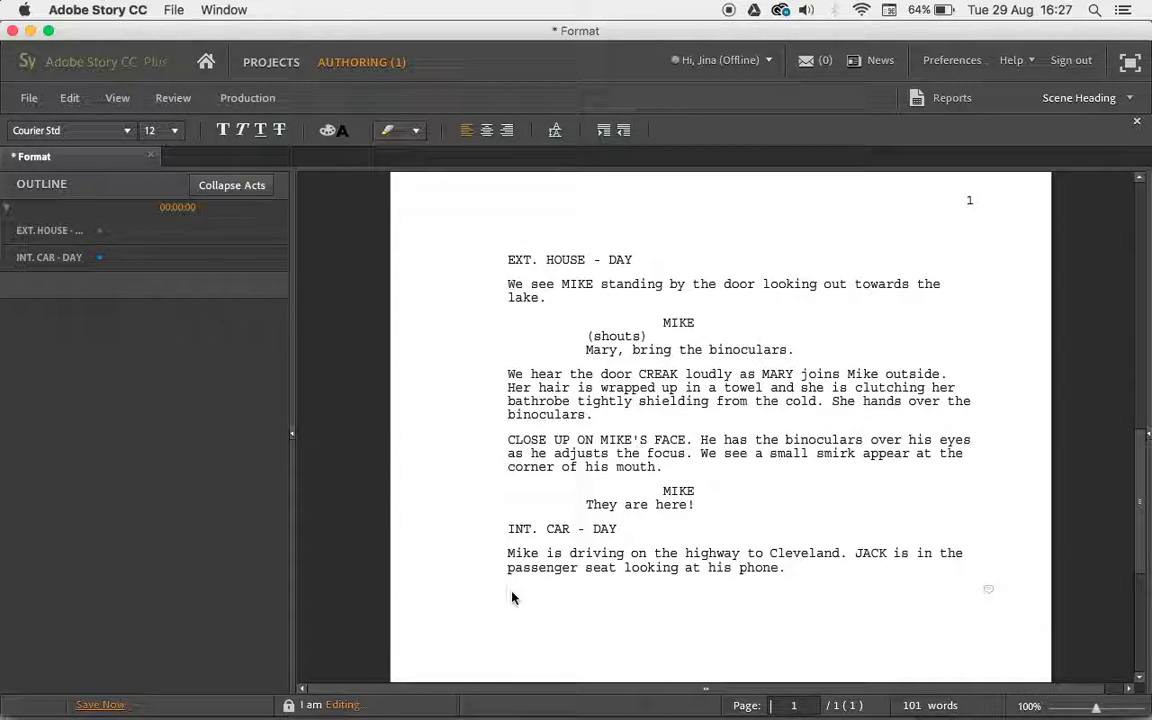
key(Tab)
key(Tab)
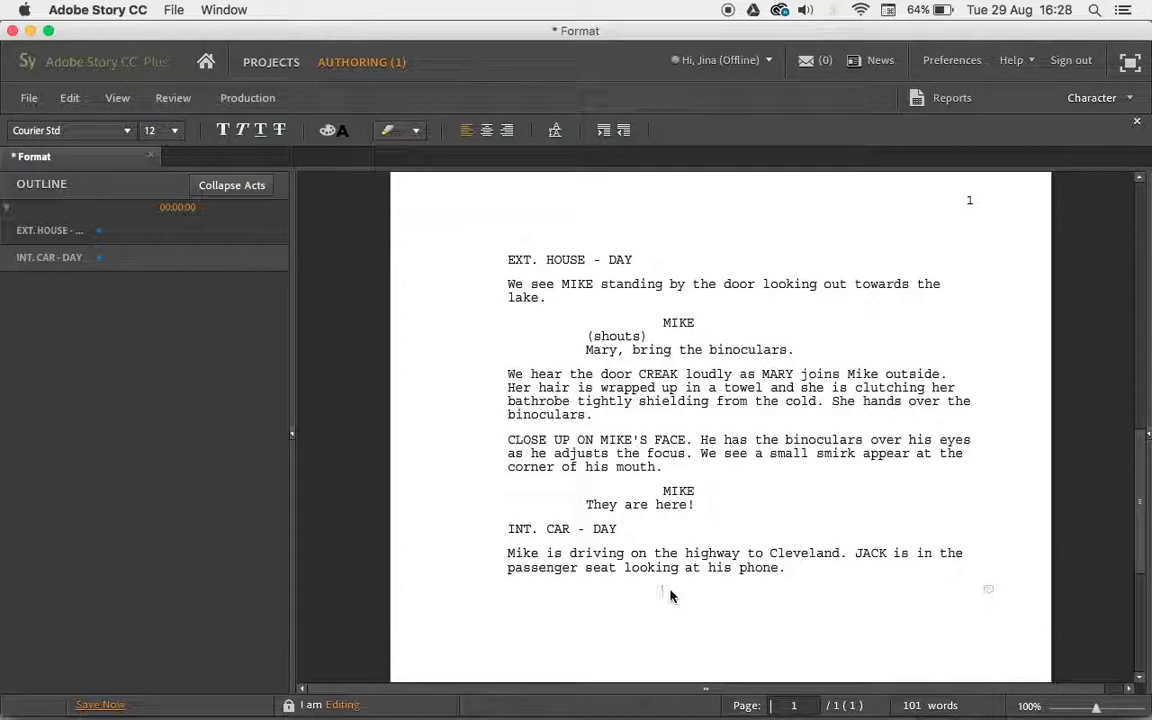
- Enter JACK as the character name and continue to a dialog line
text(JA)
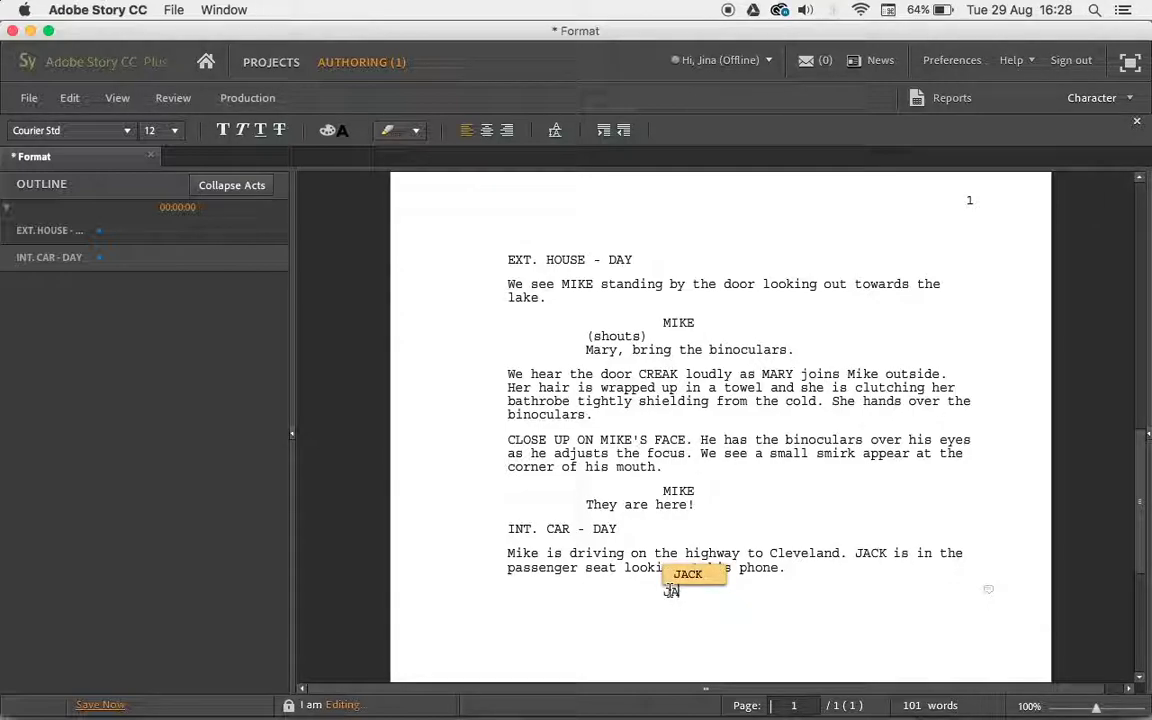
text(CK)
key(BackSpace)
key(BackSpace)
key(BackSpace)
key(BackSpace)
text(JACK)
key(BackSpace)
key(BackSpace)
key(BackSpace)
key(BackSpace)
text(JACK)
key(Return)
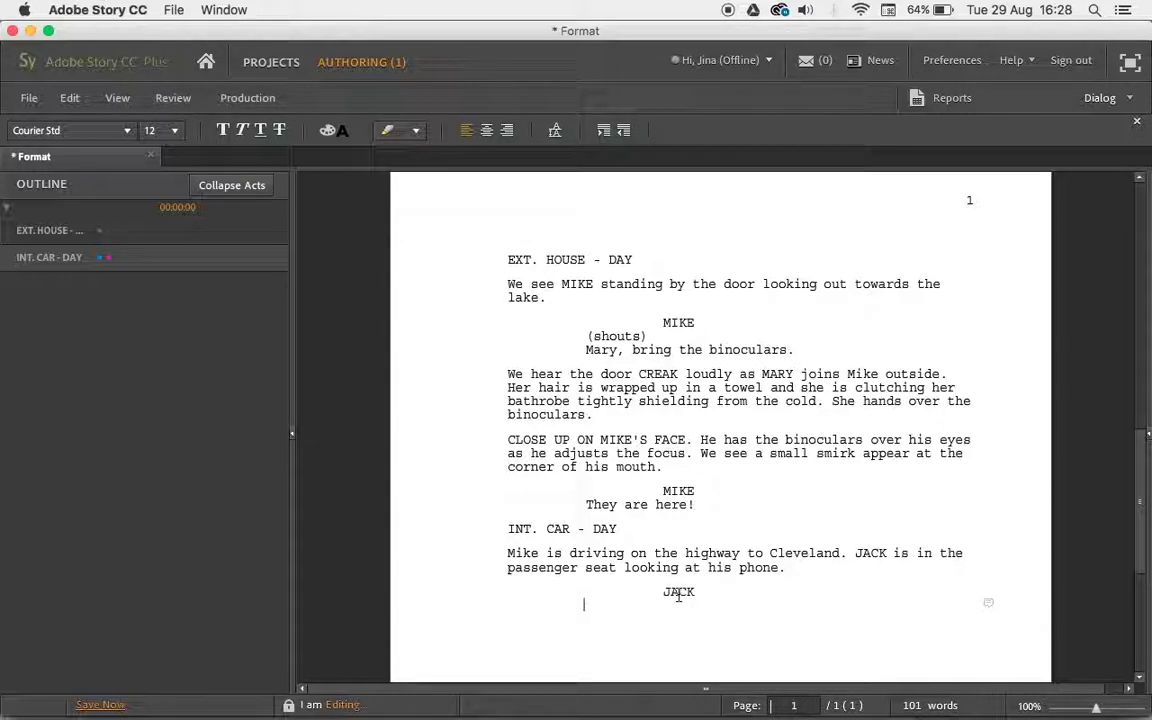
- Enter JACK's dialog "Have you heard from Mary?" and start the following character line
right_click(586, 608)
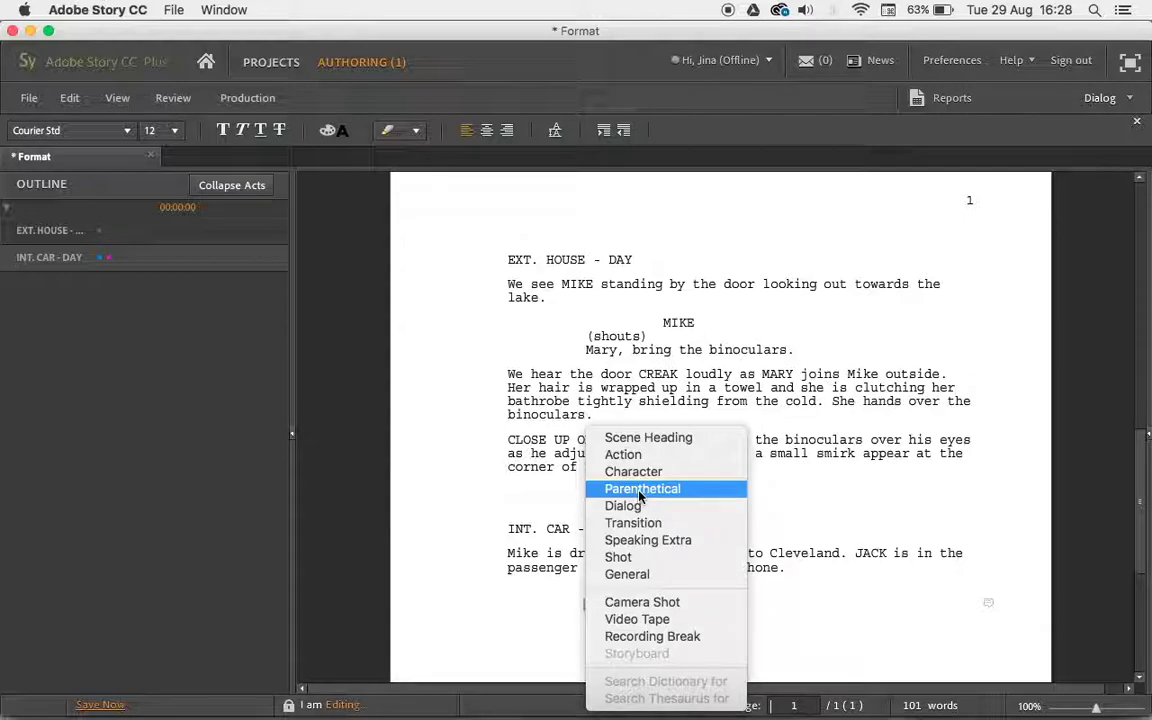
click(584, 617)
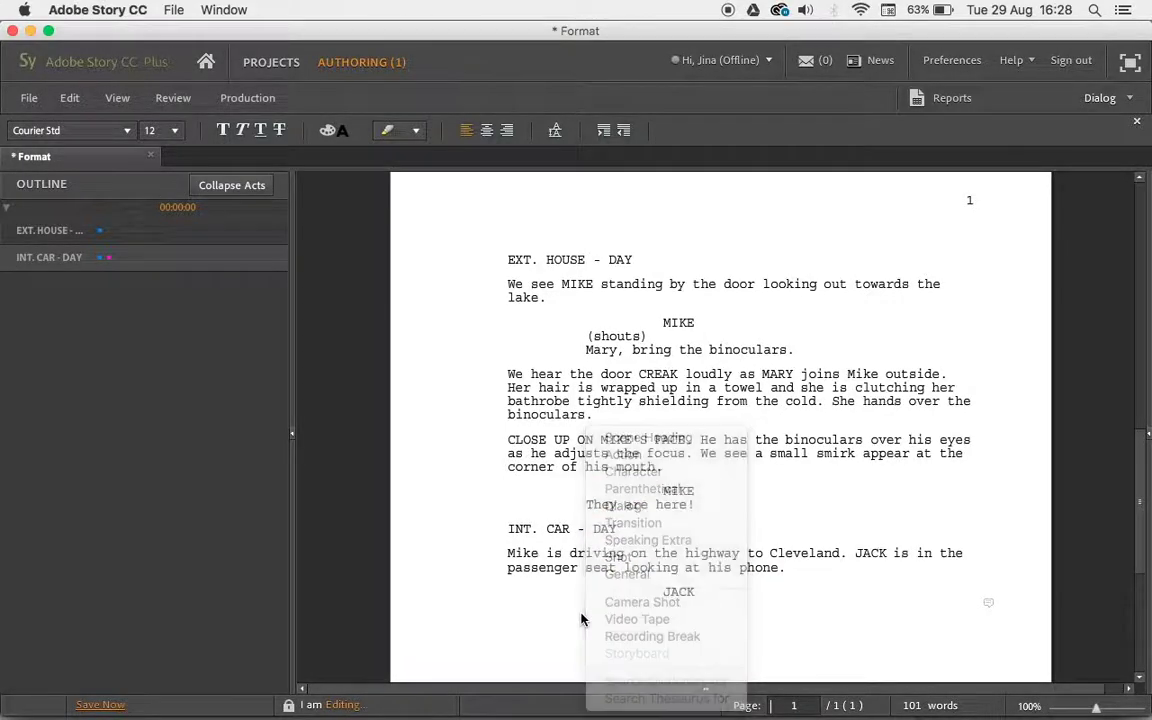
text(Have you heard f)
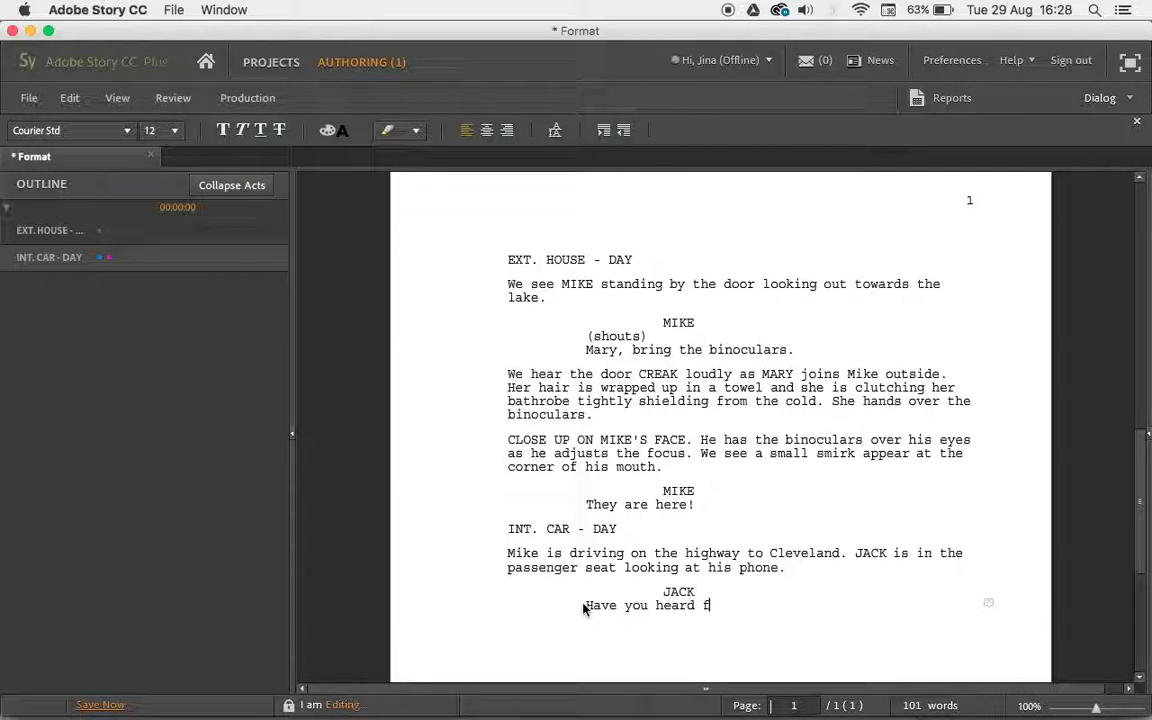
text(rom Ma)
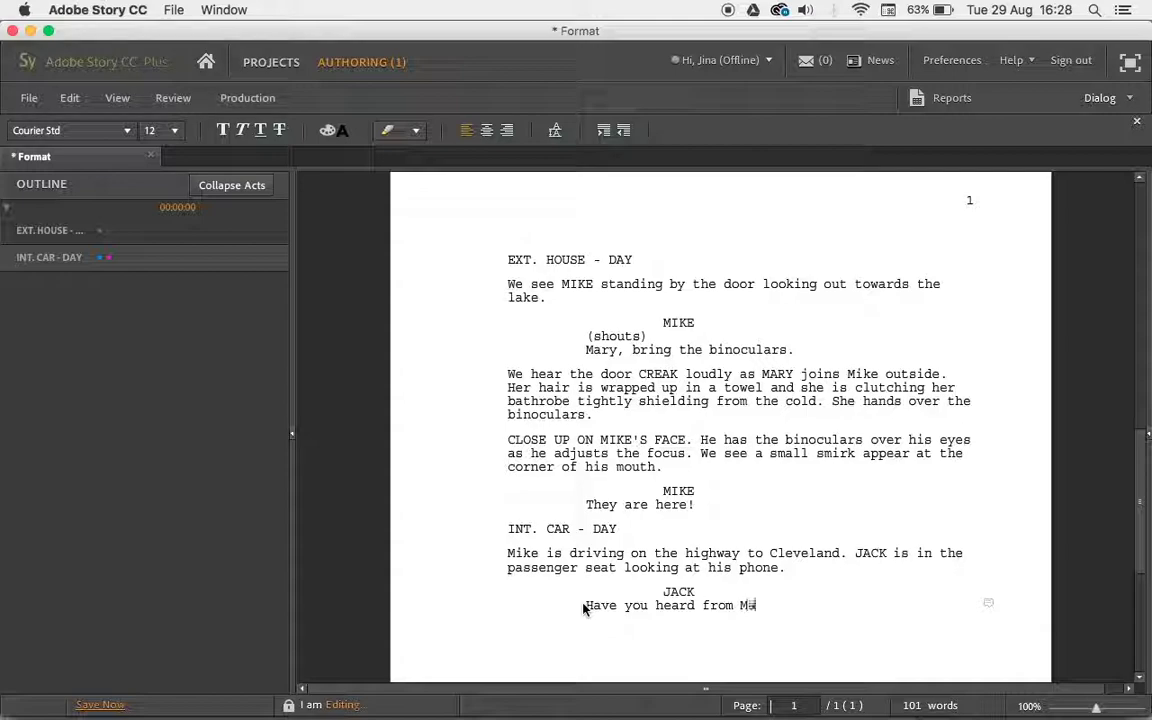
text(ry?)
key(Return)
- Add MIKE as the next character, with the parenthetical (scoffs) beneath the name
text(M)
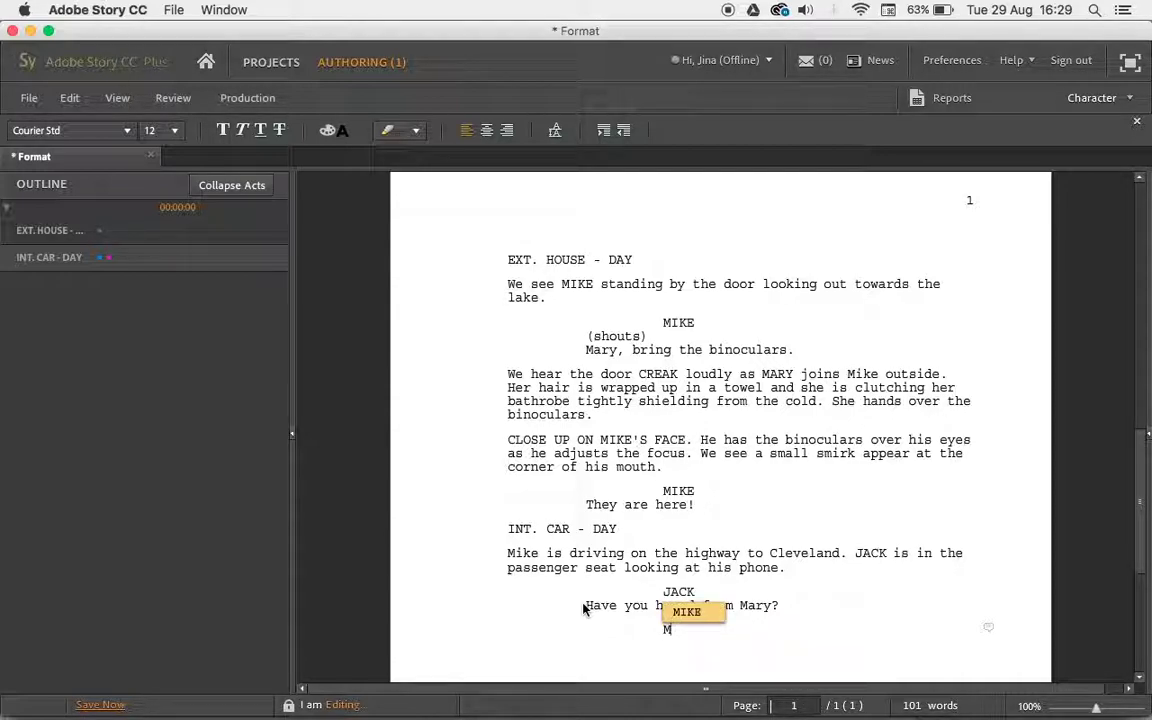
key(Return)
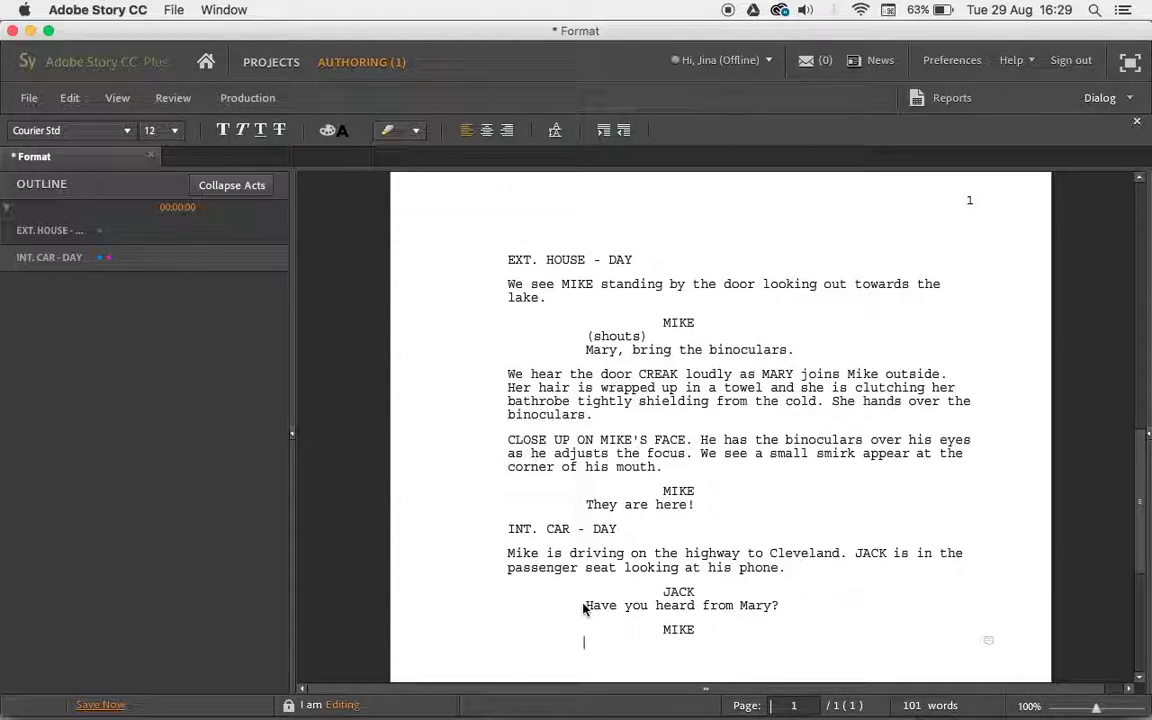
right_click(586, 643)
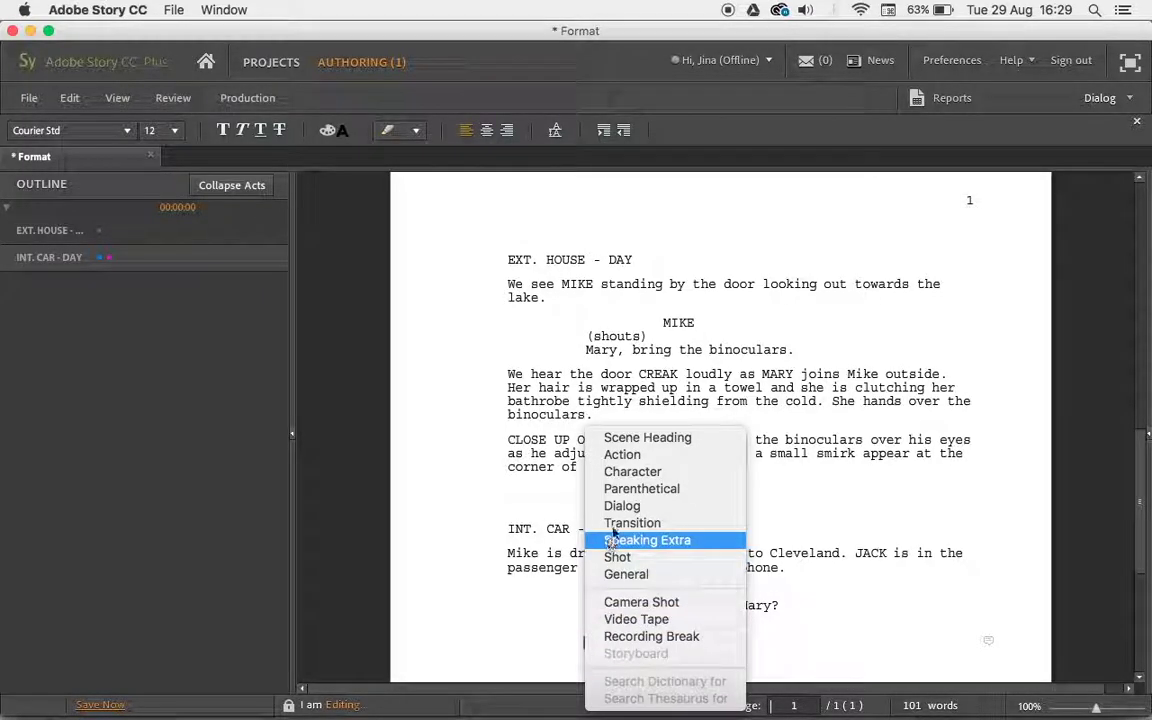
click(630, 489)
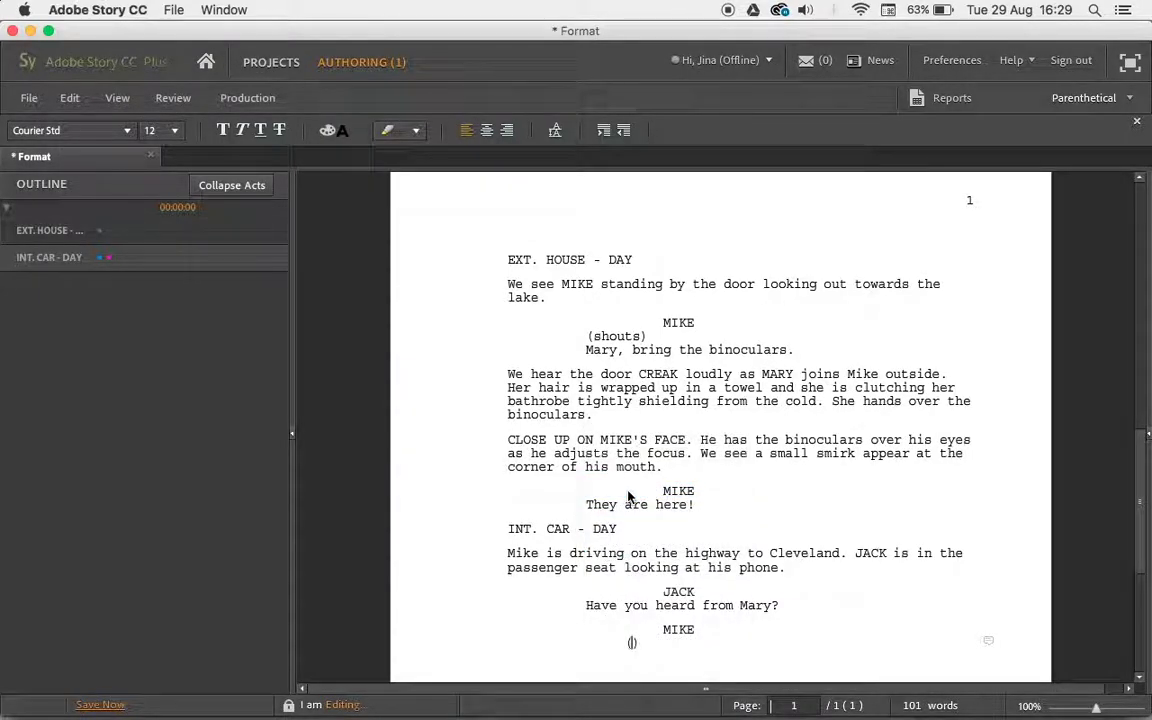
text(scoffs)
key(Return)
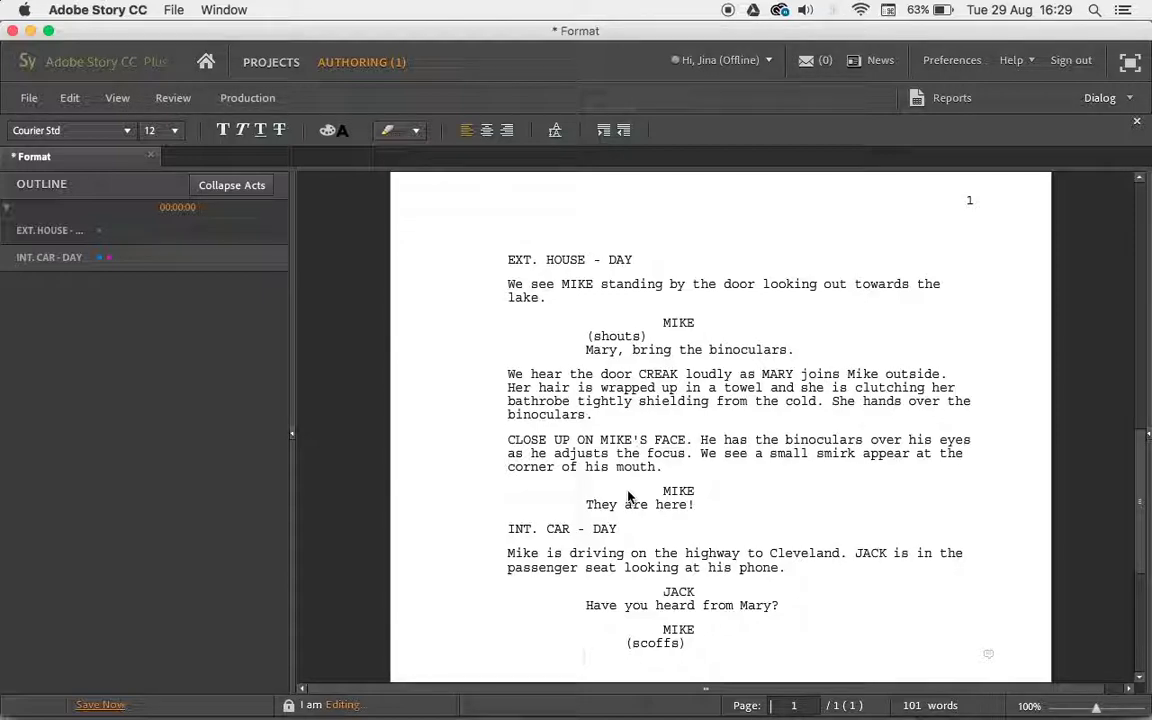
- Enter MIKE's dialog "No, not since that day." and start a new line after it
text(No, not since tha)
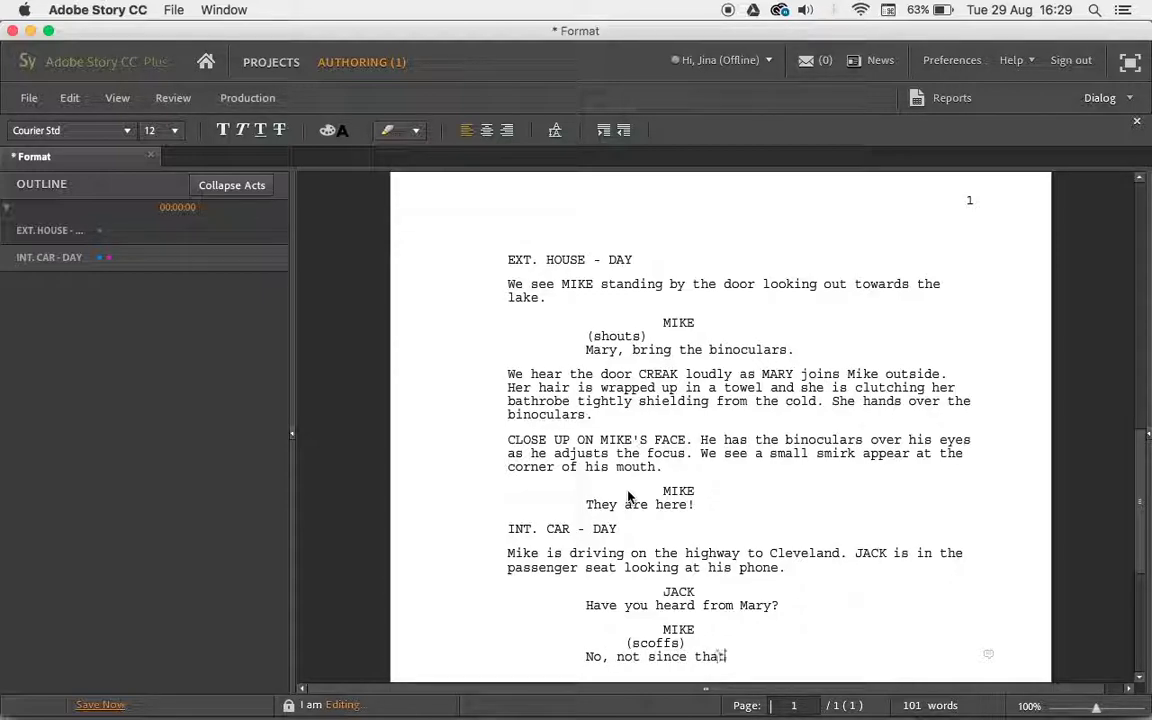
text(t day.)
key(Return)
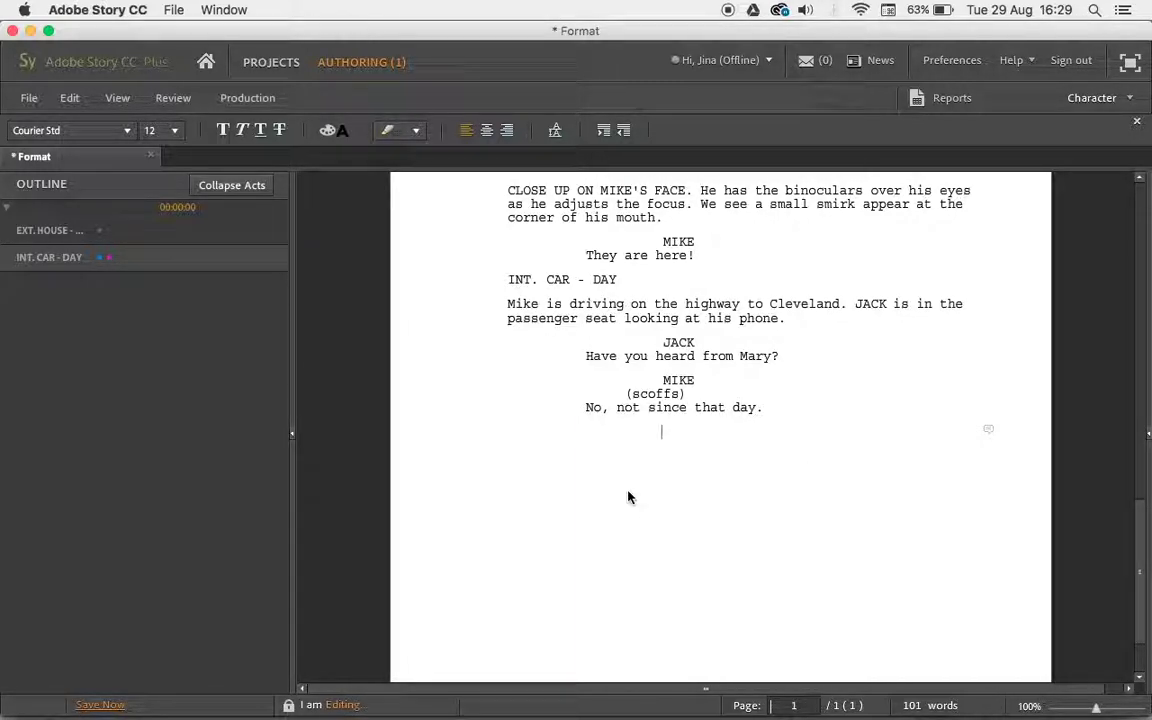
- Change the new empty line after MIKE's dialog to the Transition element type
key(Tab)
right_click(975, 439)
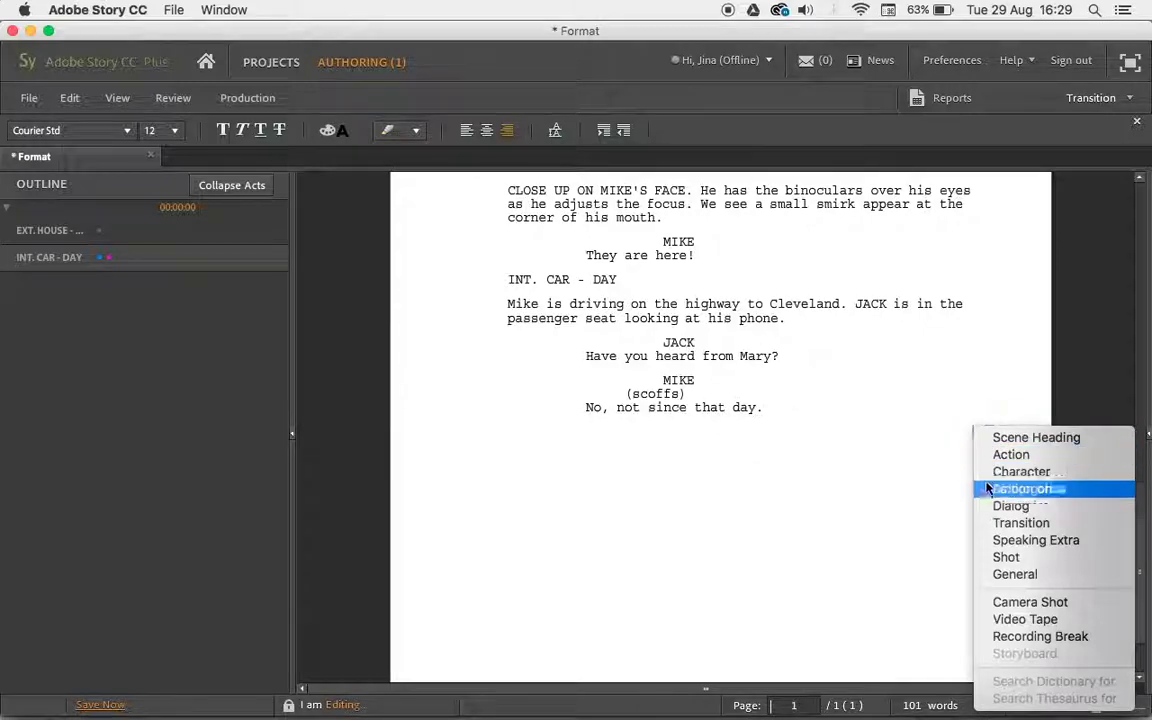
click(931, 478)
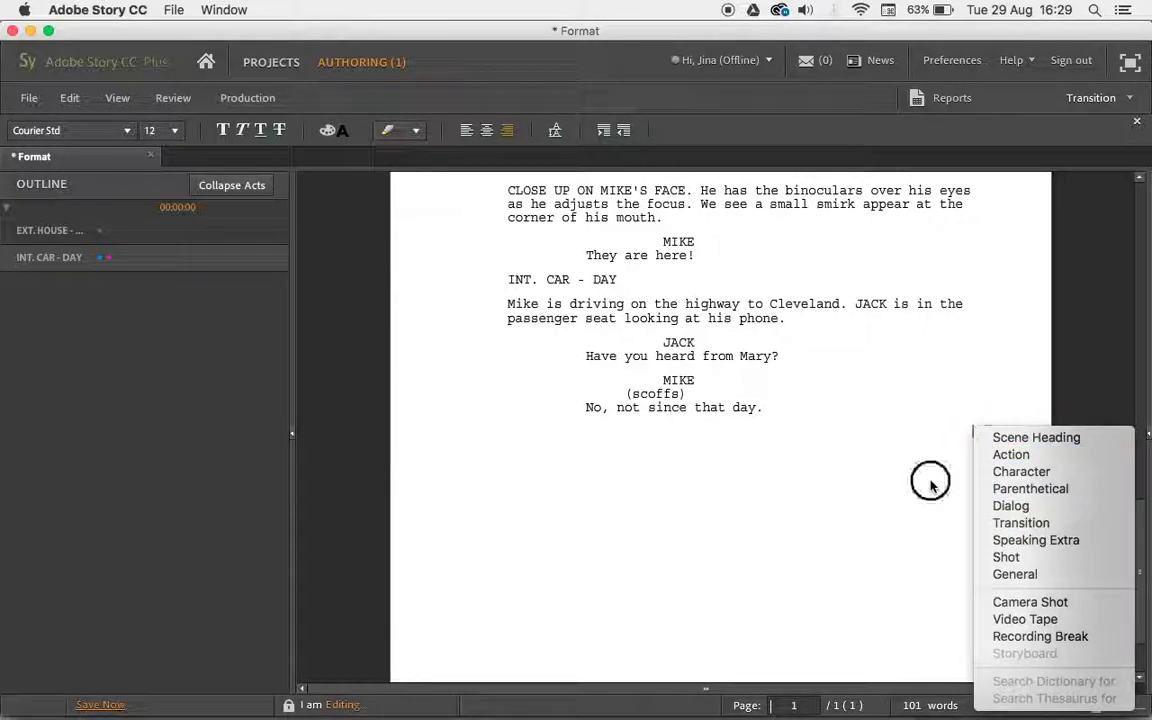
- Enter the transition "CUT TO:" after MIKE's dialog and start a new scene heading line below it
click(971, 433)
text(cut to)
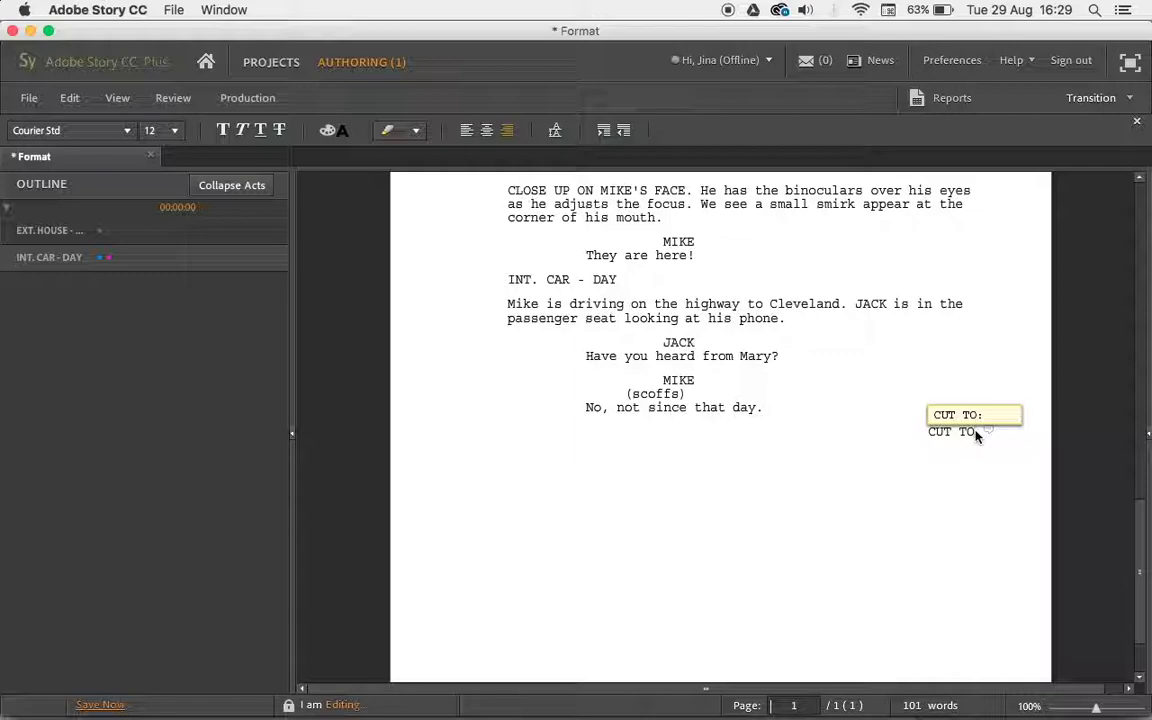
key(BackSpace)
key(BackSpace)
key(BackSpace)
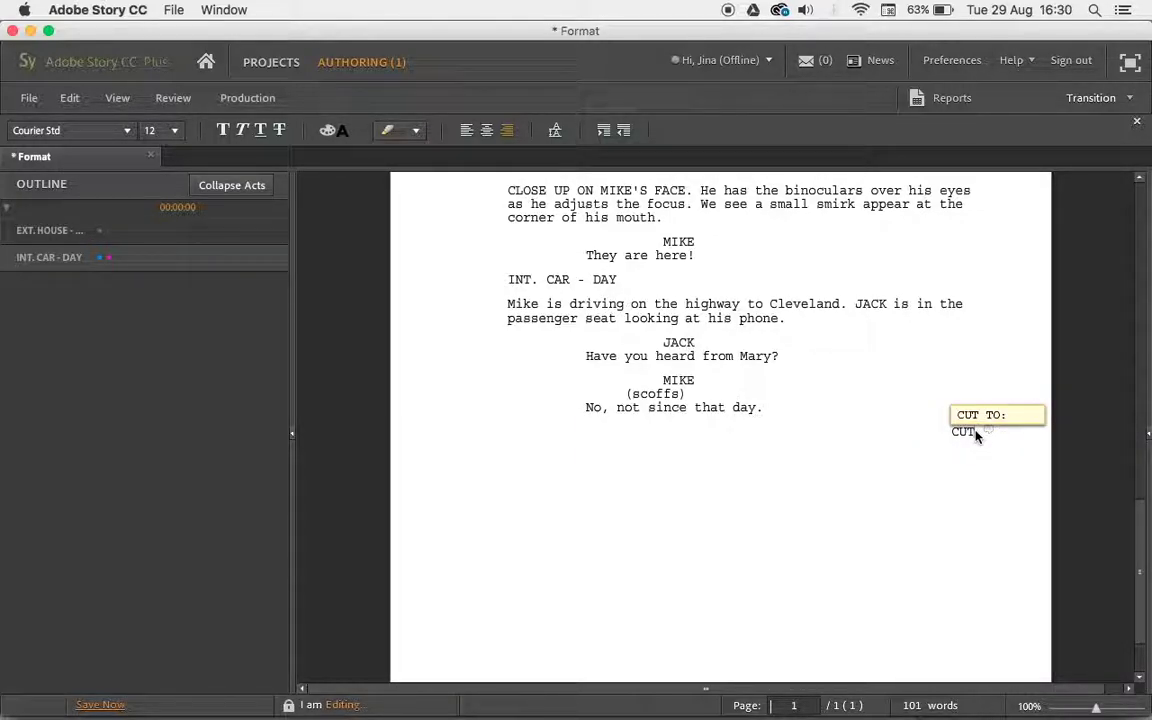
key(Return)
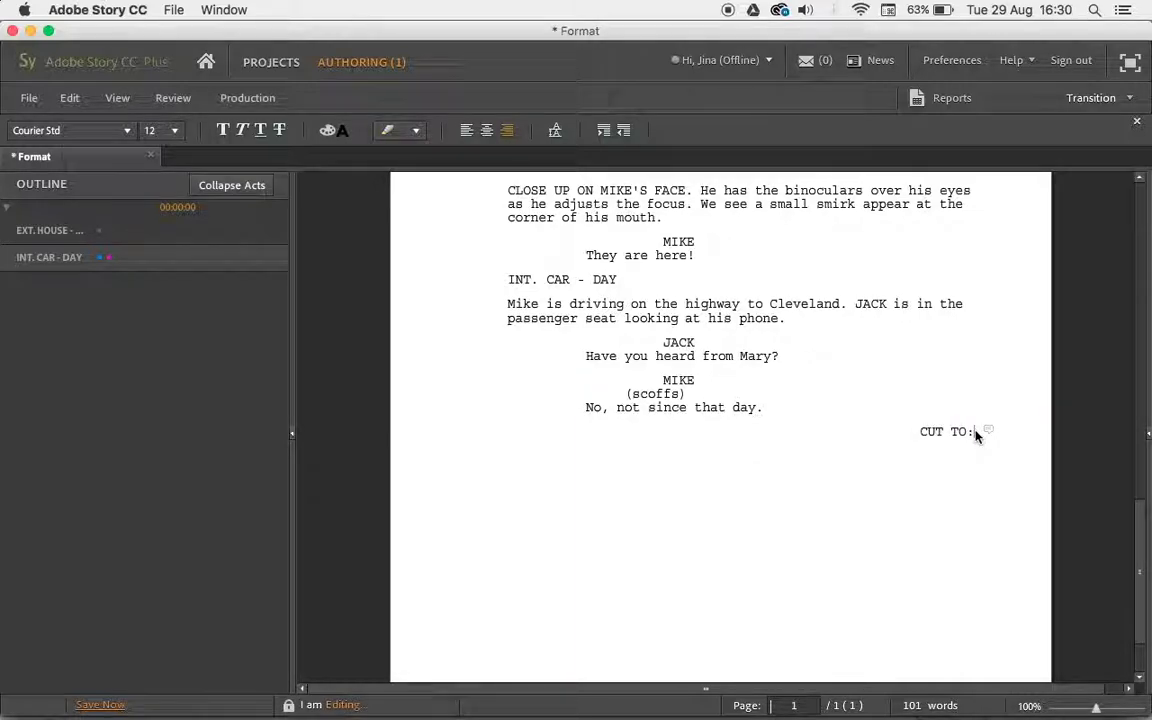
key(Return)
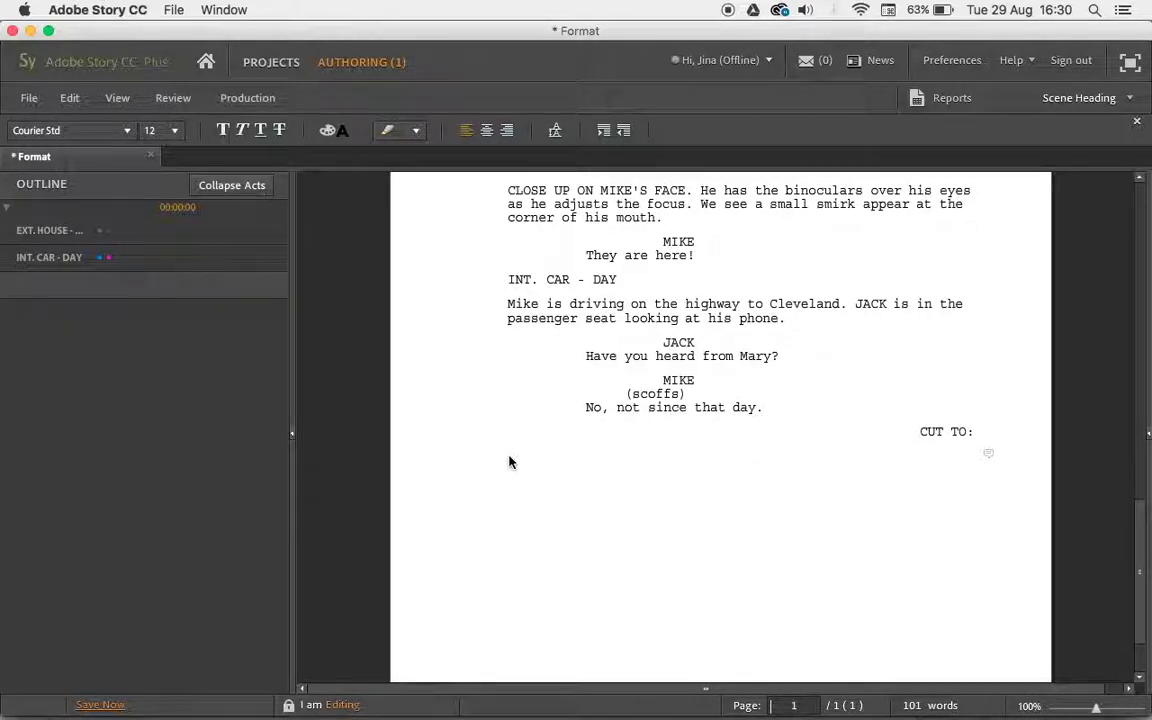
- Enter the scene heading "INT. AIRPORT - LATER" using the auto-complete suggestions and start an action line beneath it
text(INT)
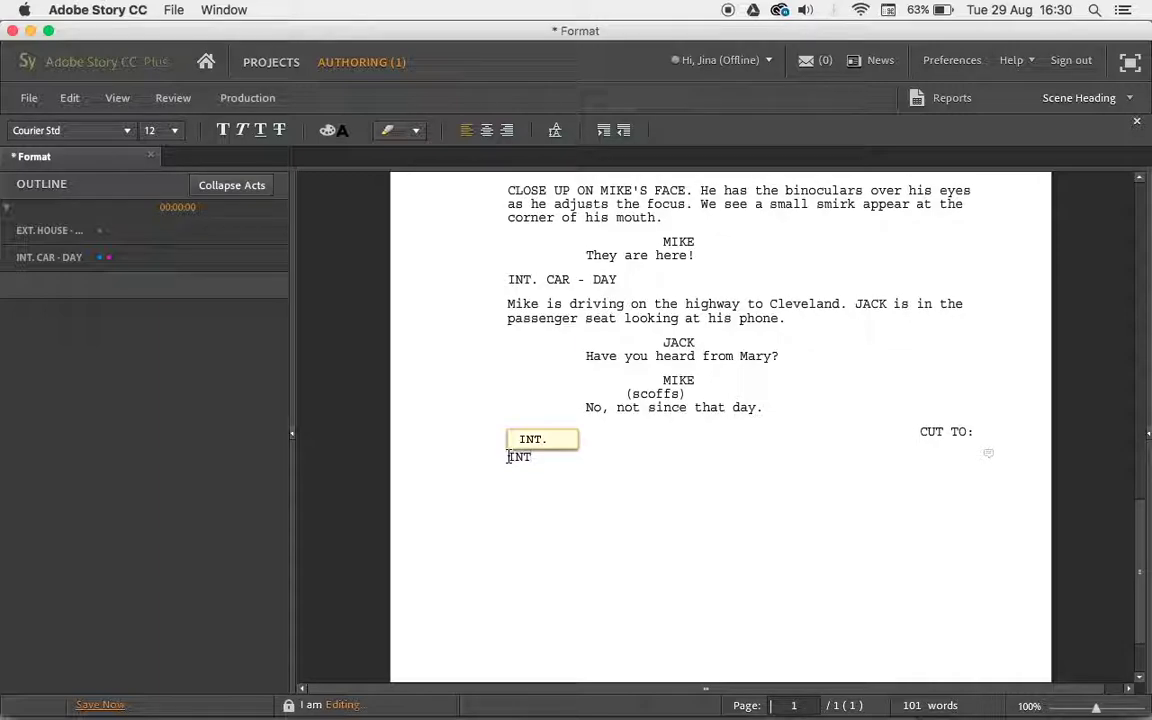
key(BackSpace)
key(BackSpace)
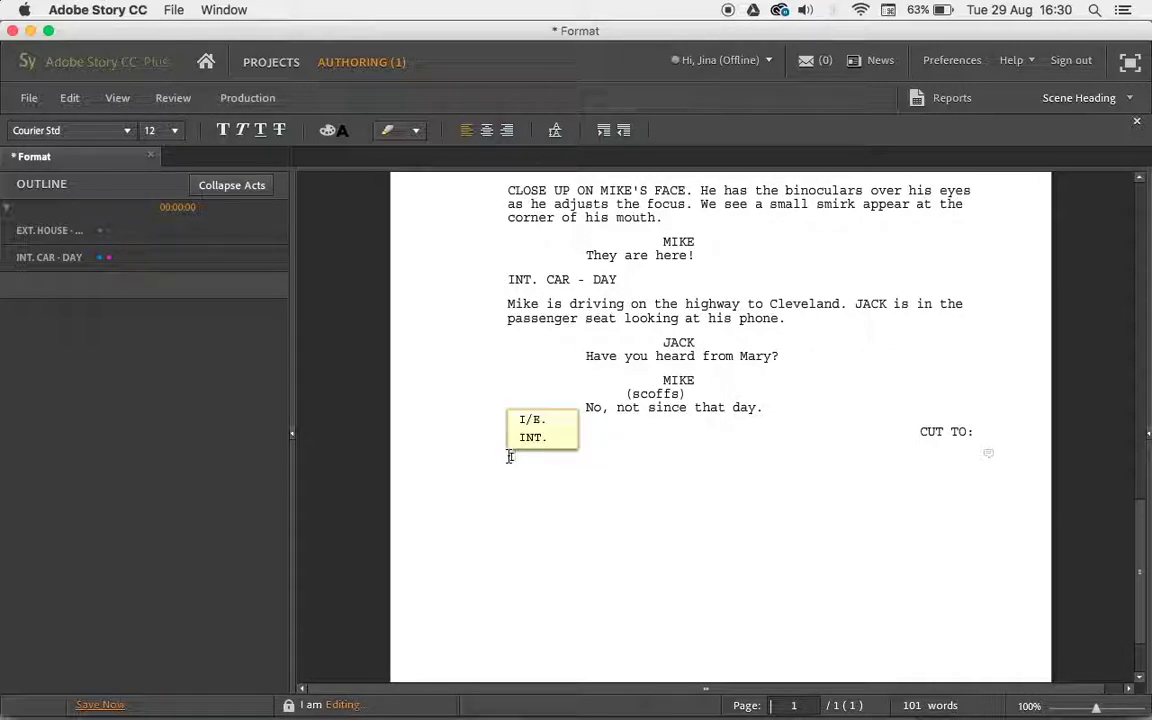
text(N)
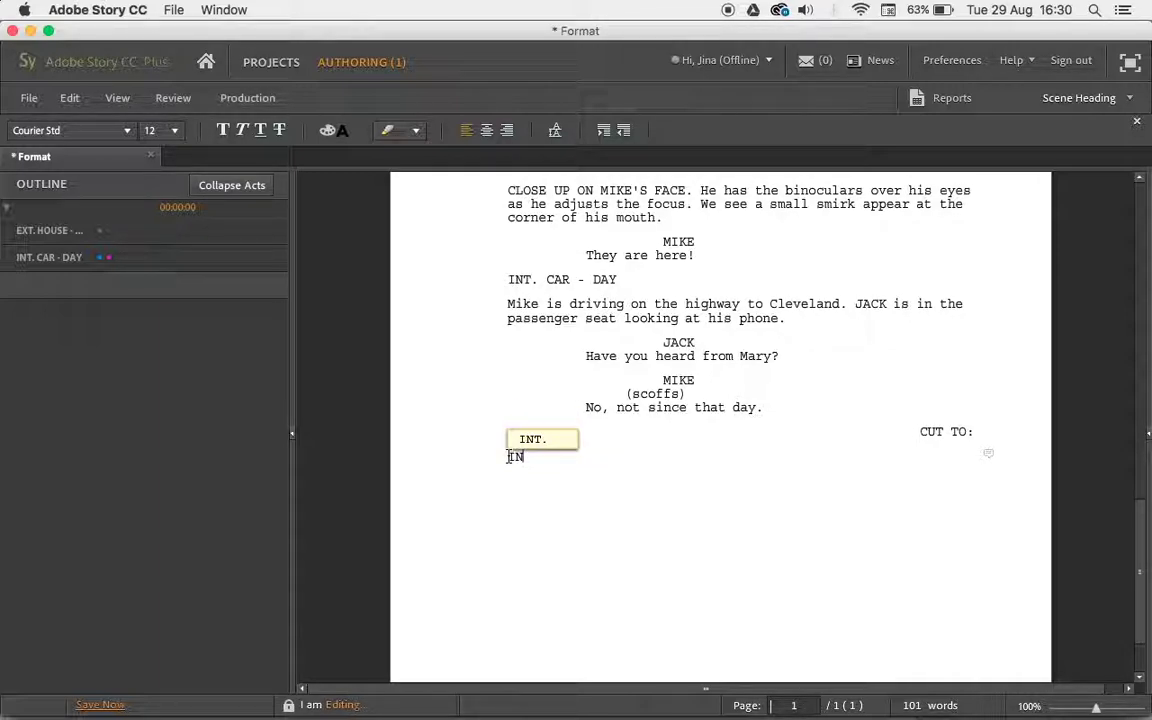
key(Return)
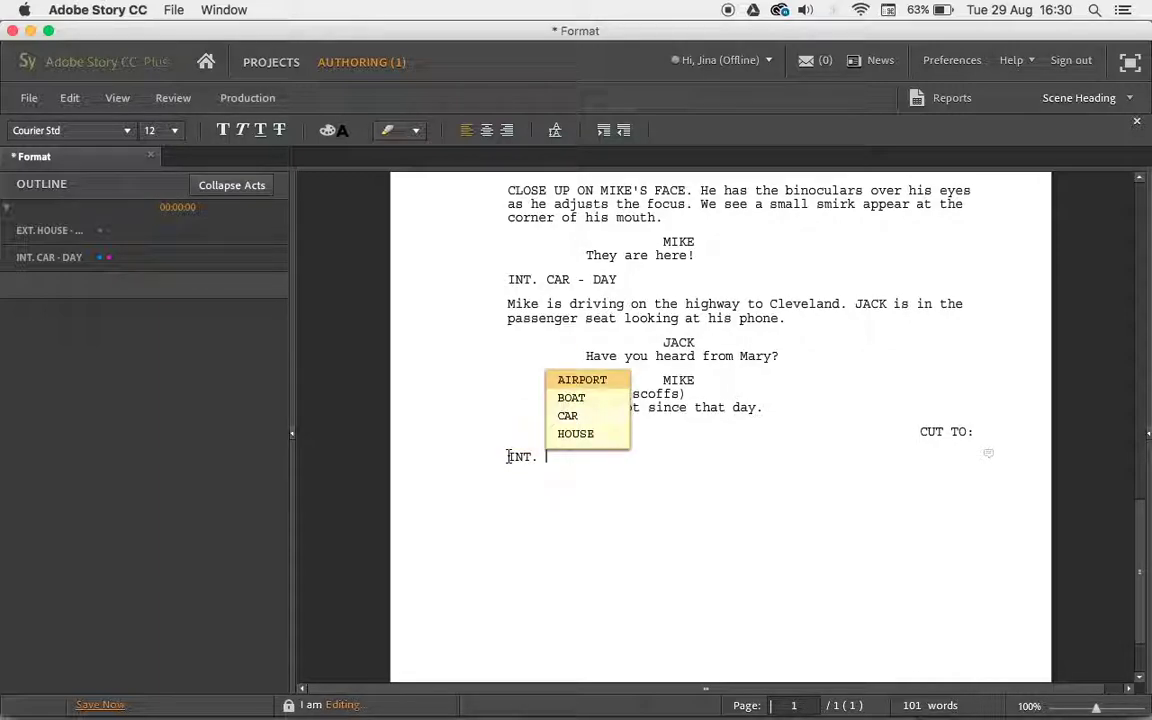
key(Return)
key(Return)
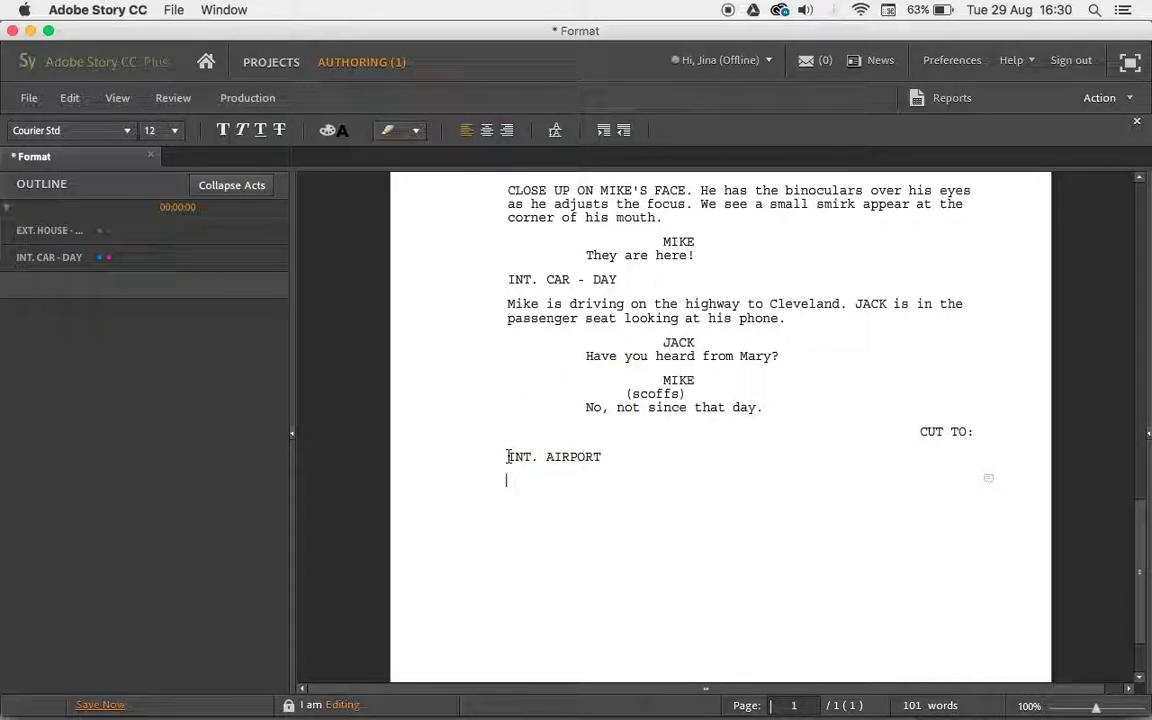
key(BackSpace)
text(-)
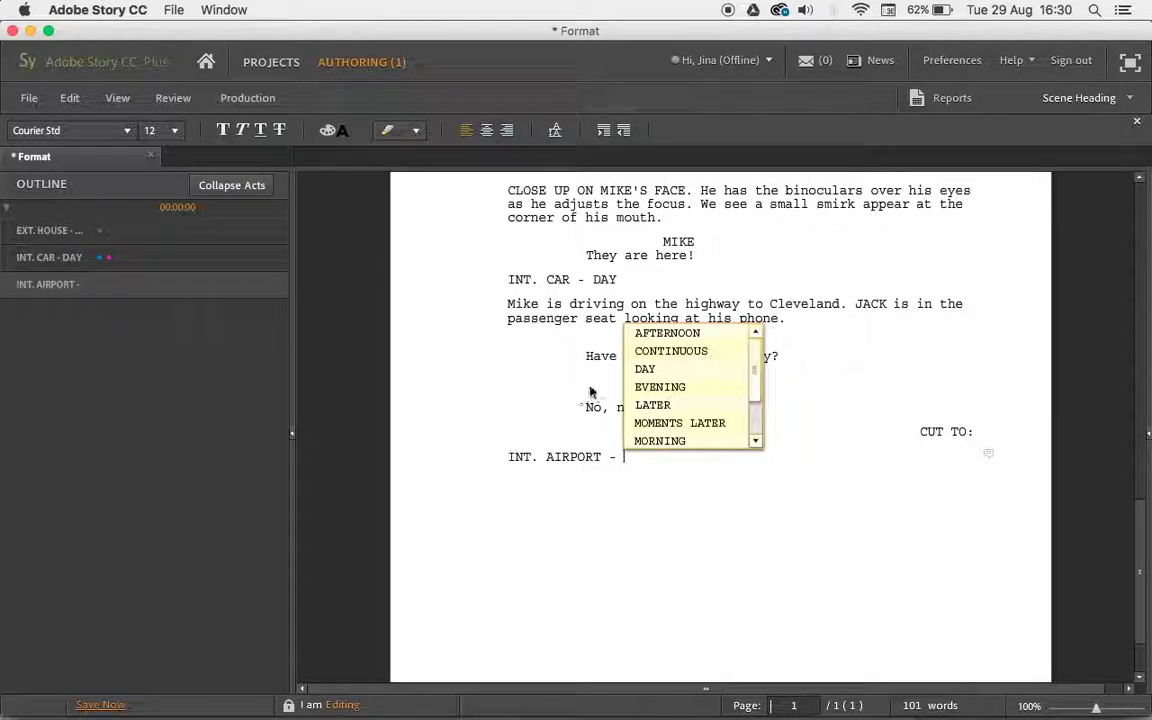
click(676, 405)
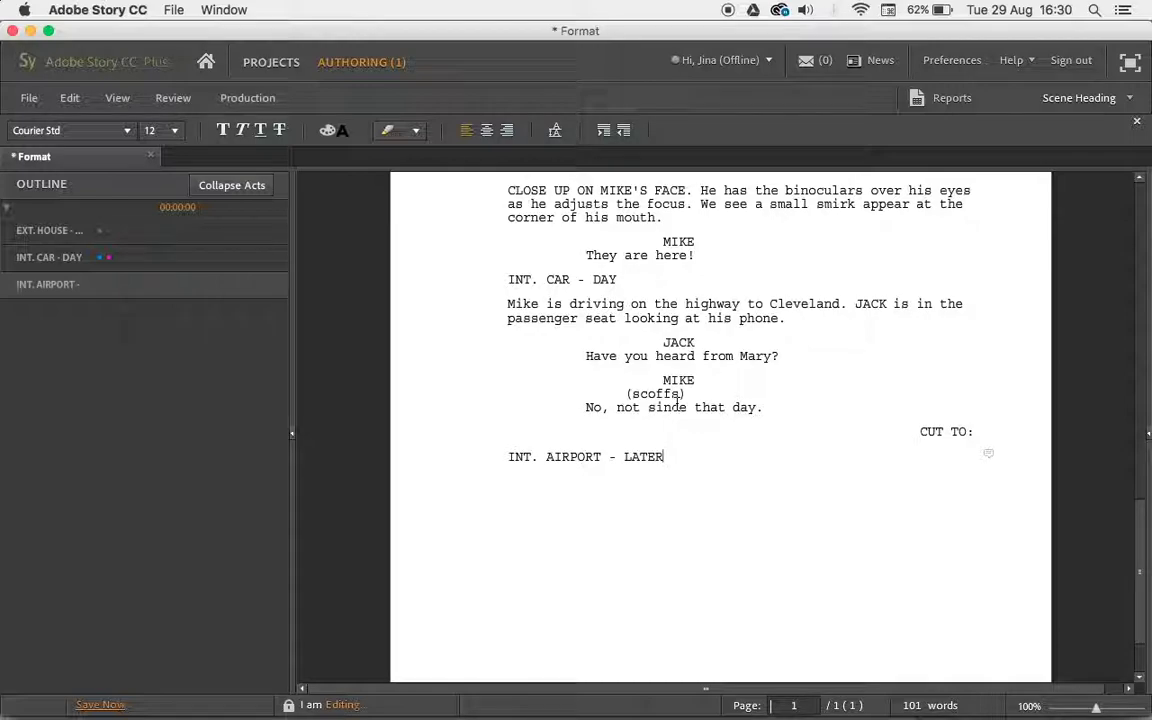
key(Return)
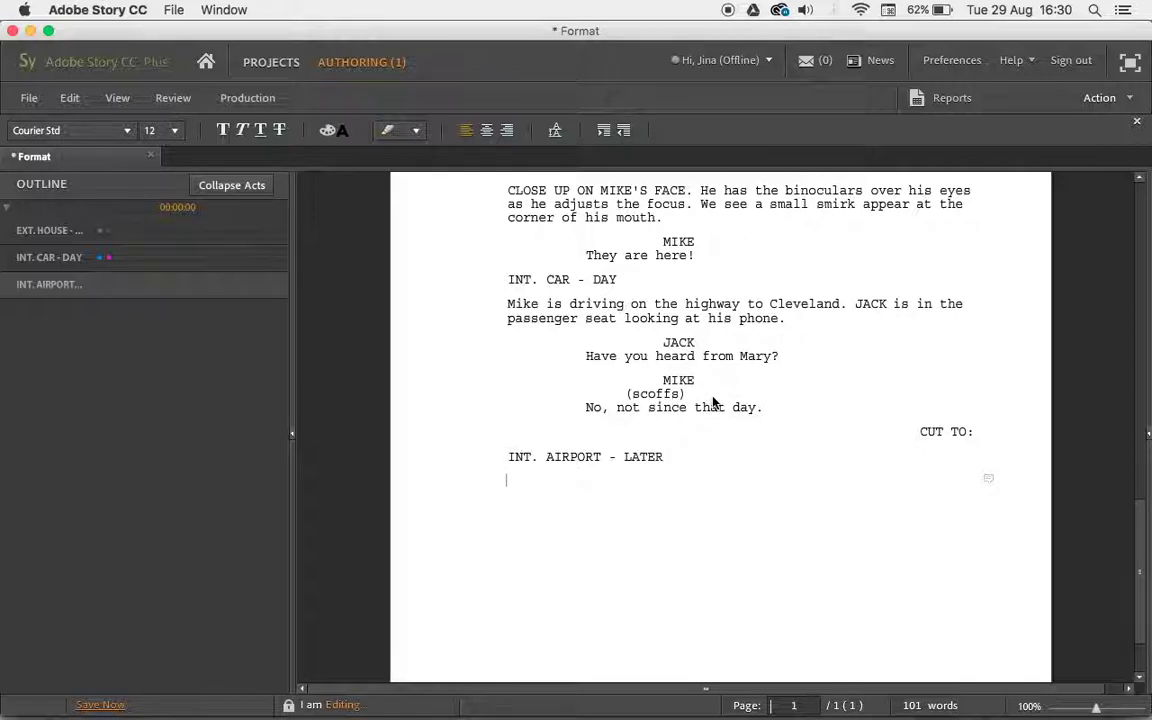
- Expand the EXT. HOUSE and INT. CAR scenes in the outline to preview their contents
scroll(713, 402, up, 5)
scroll(713, 402, down, 2)
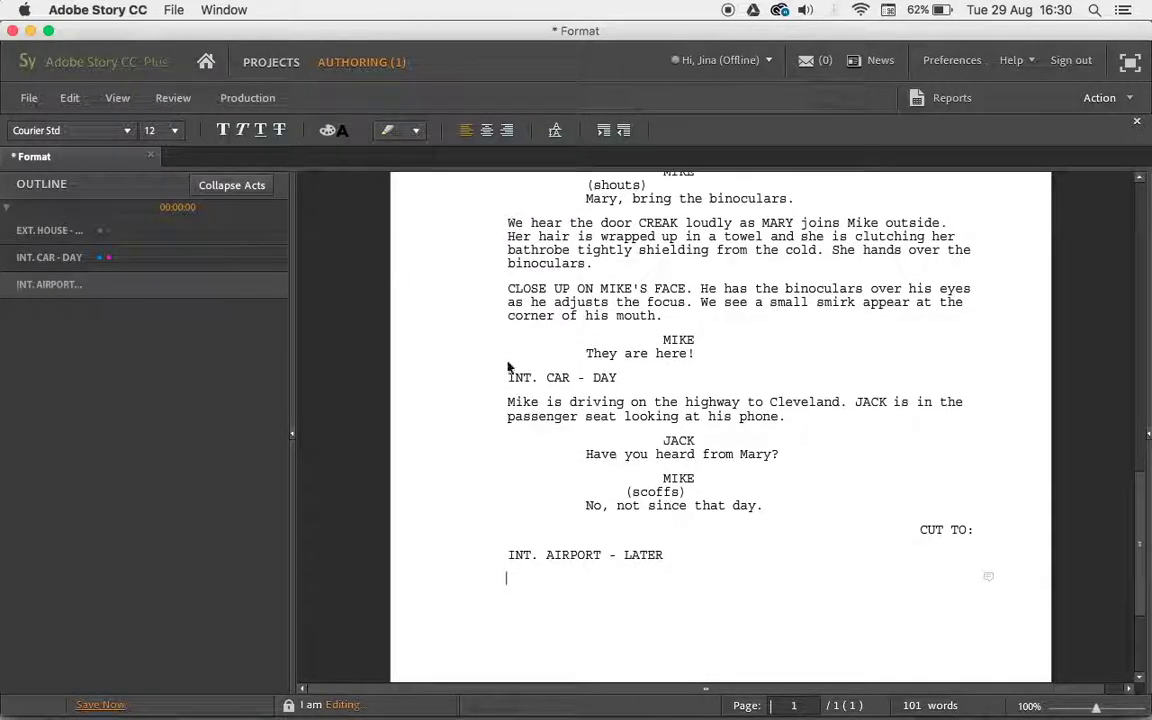
scroll(551, 210, down, 2)
scroll(570, 222, up, 8)
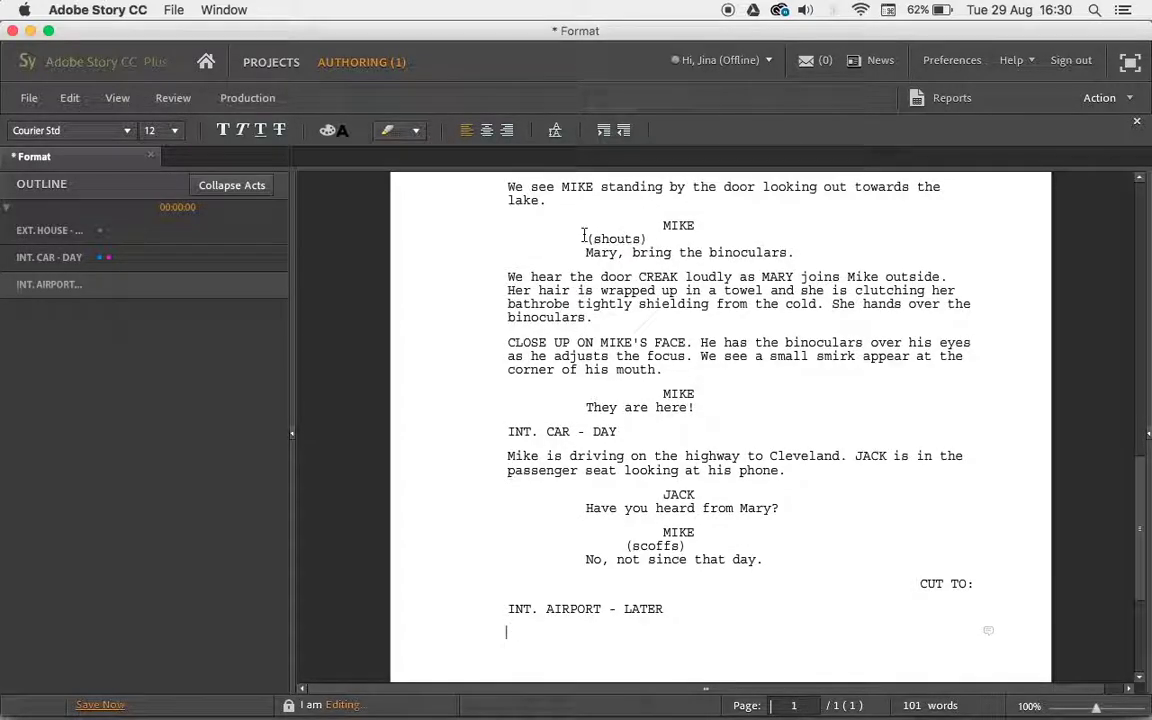
scroll(584, 234, down, 2)
click(94, 235)
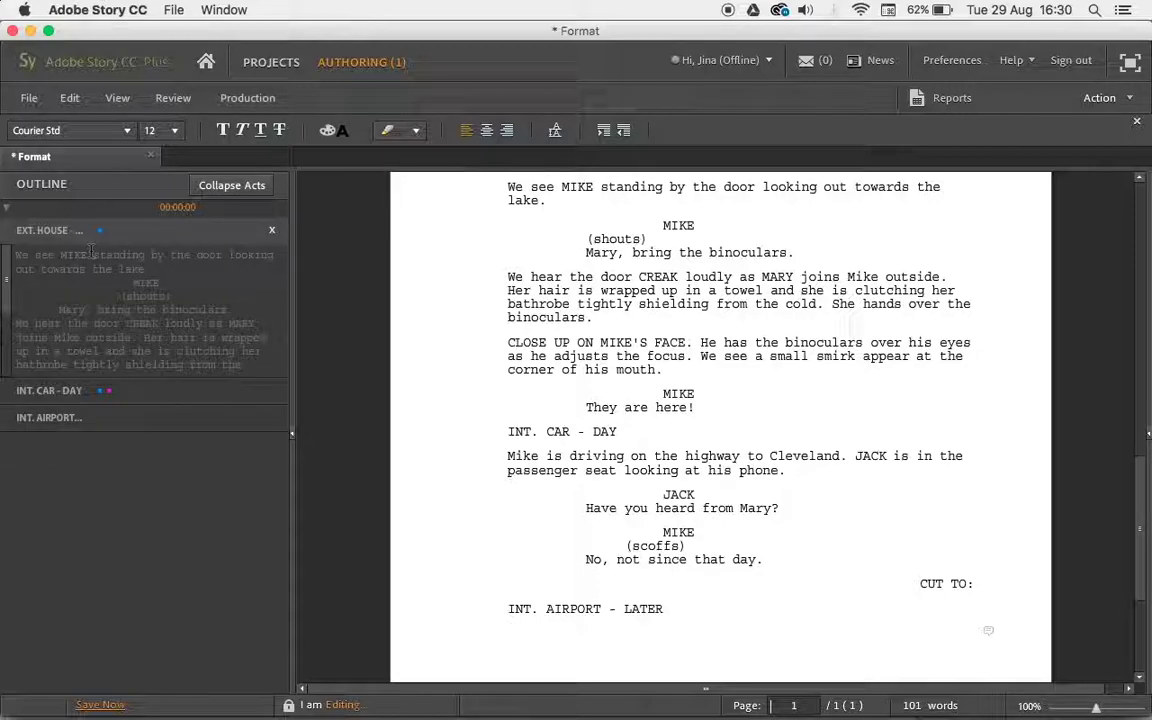
click(88, 393)
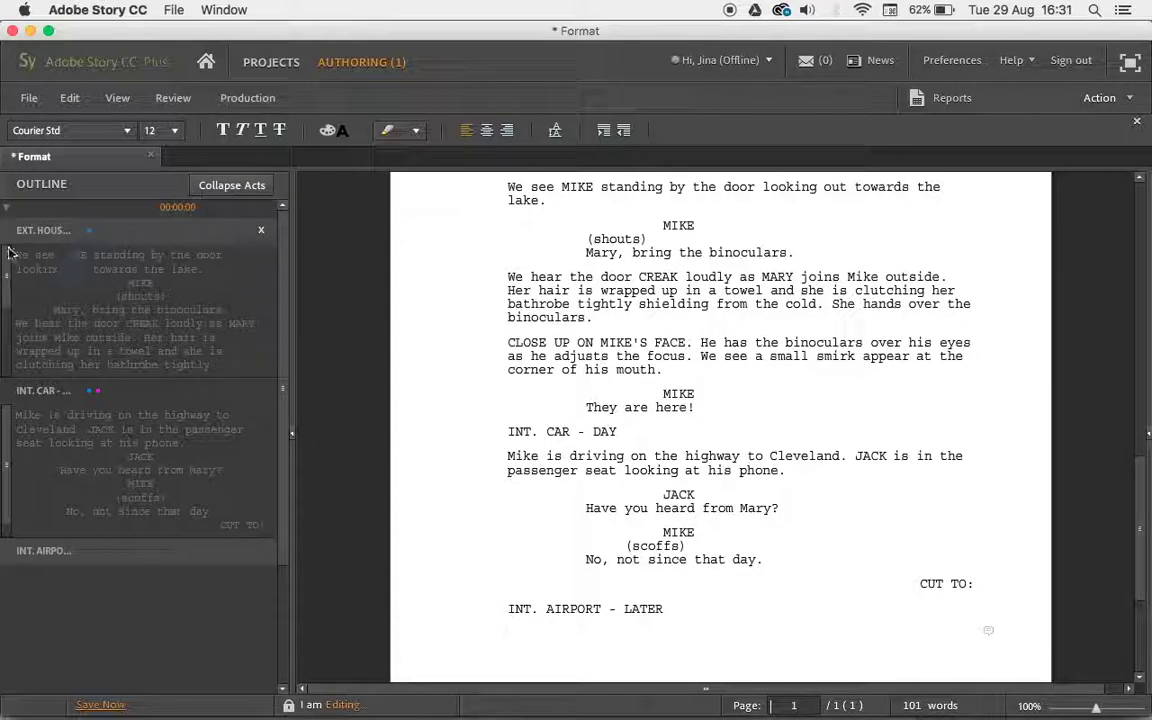
mouse_move(6, 255)
mouse_down()
mouse_move(8, 347)
mouse_move(6, 254)
mouse_up()
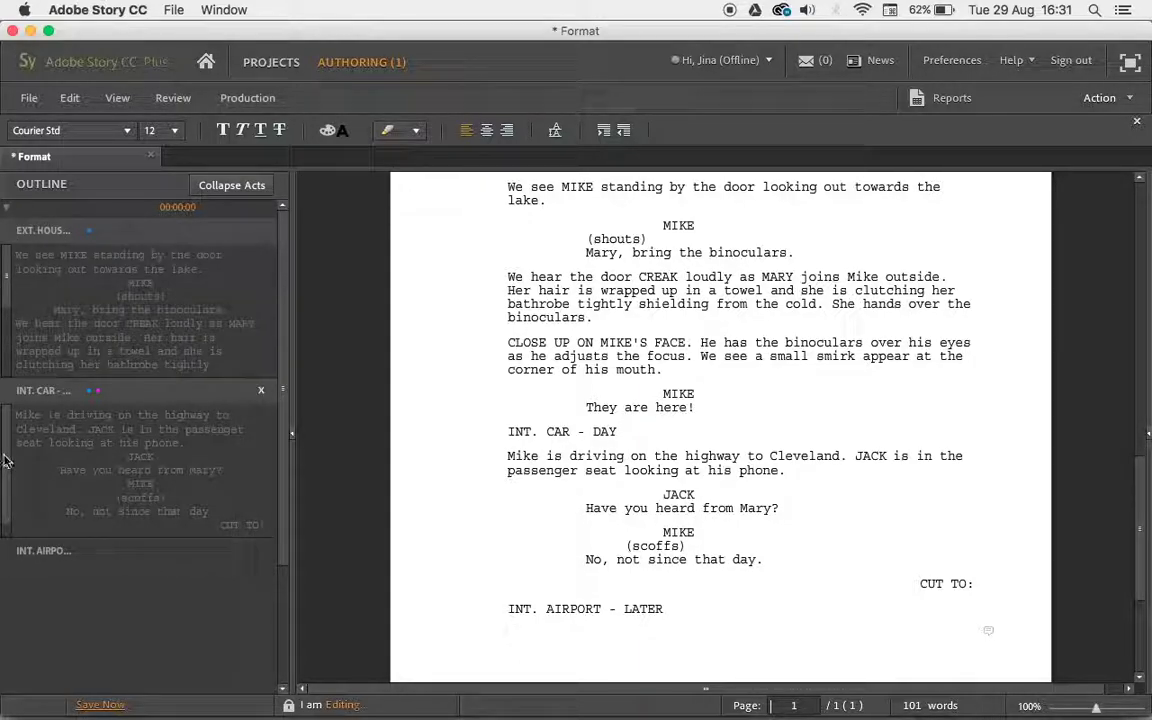
drag(5, 496, 9, 452)
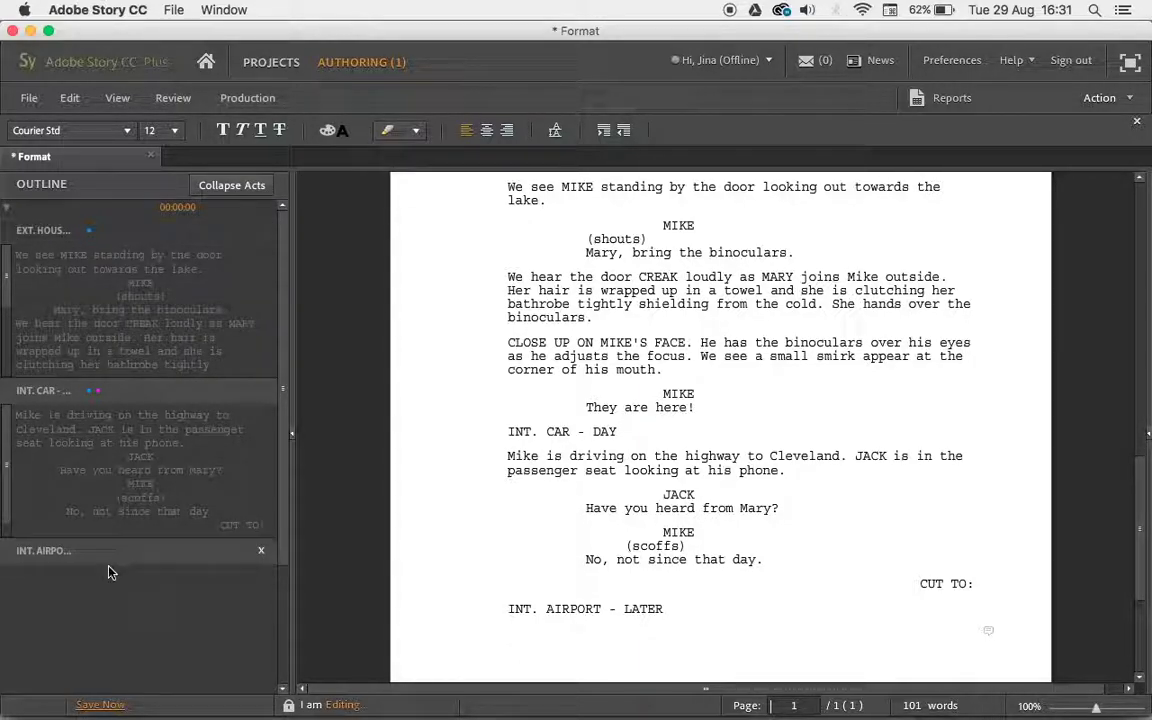
click(72, 231)
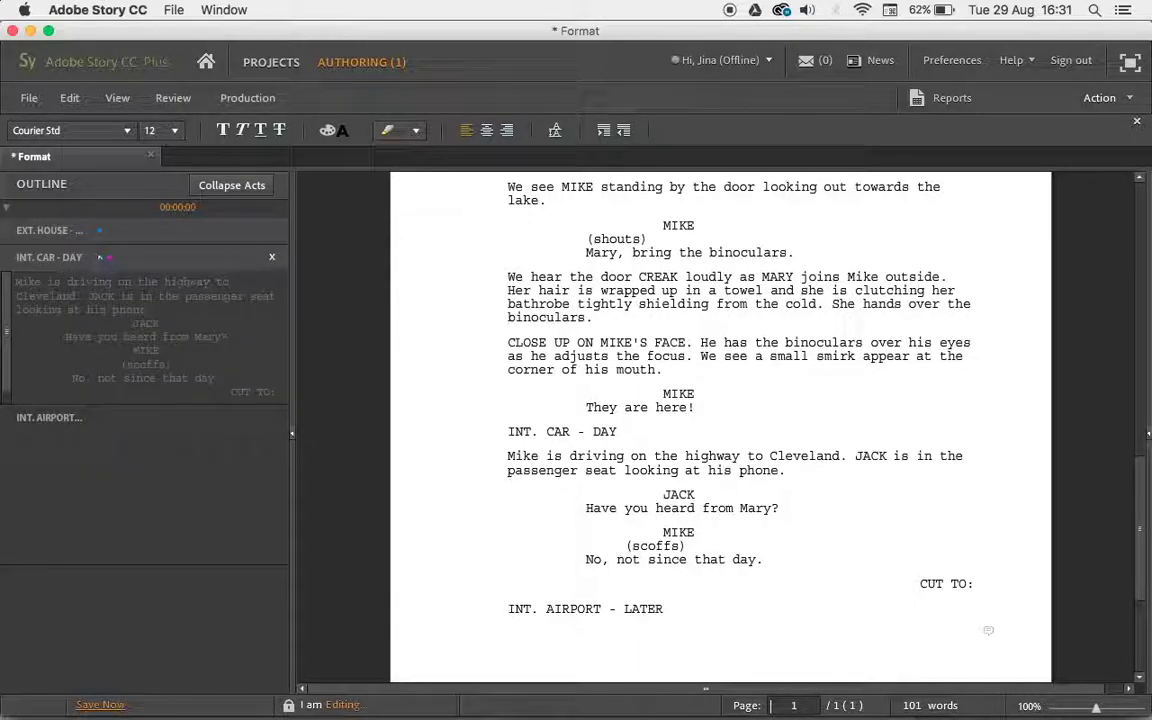
click(30, 231)
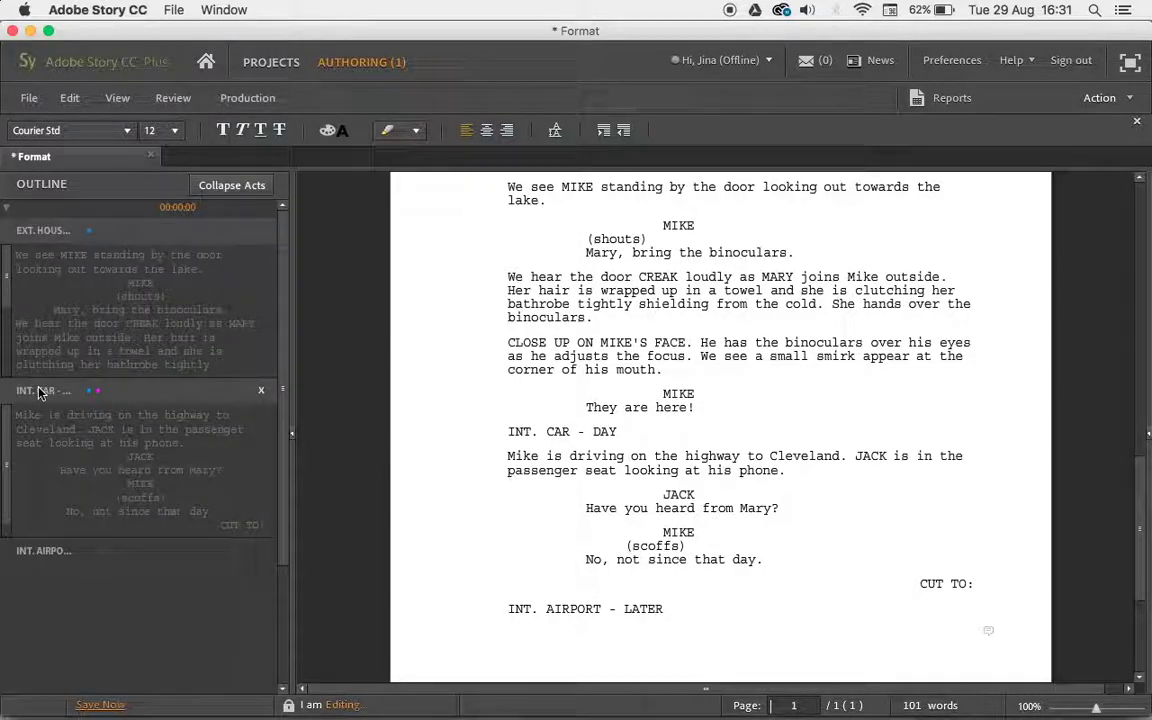
- Look over the script from the title page to the airport scene and turn on scene numbering
scroll(662, 455, down, 5)
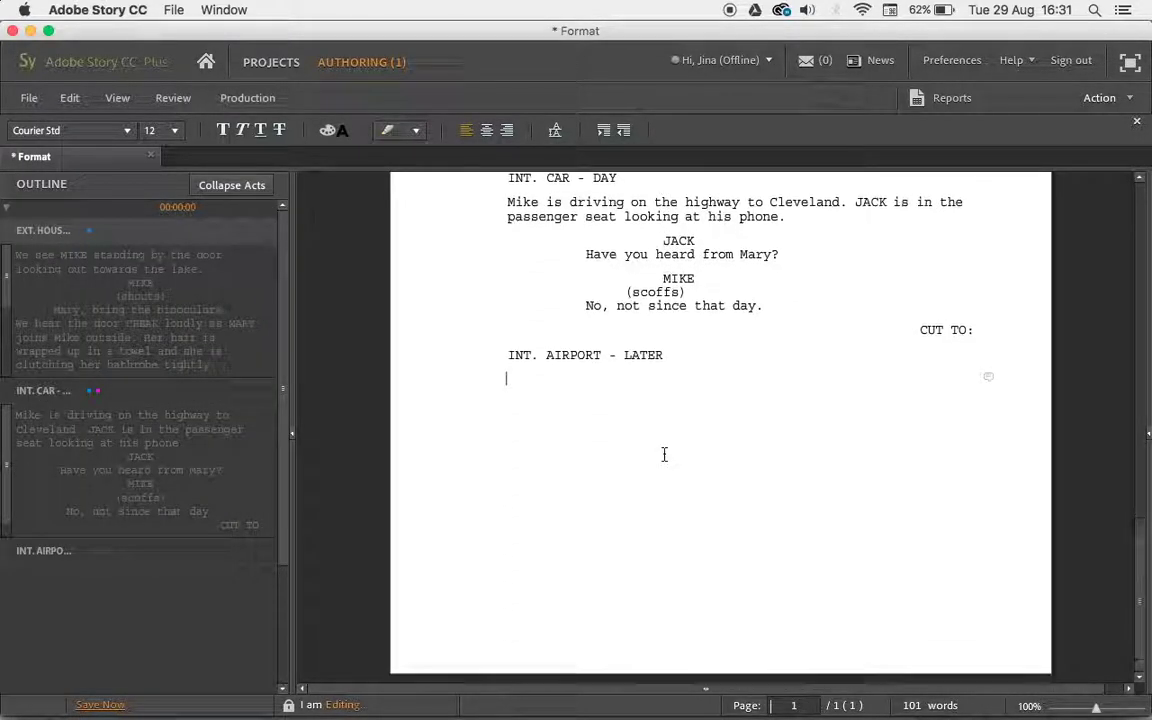
scroll(662, 455, up, 15)
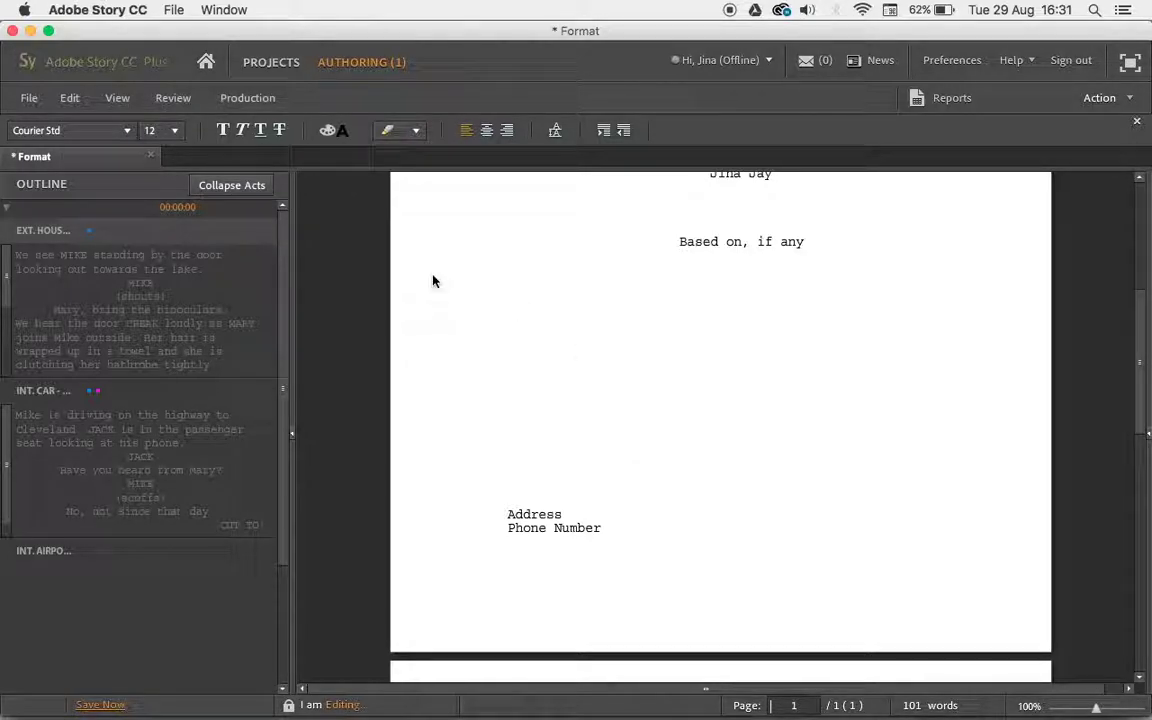
scroll(432, 280, up, 5)
scroll(432, 280, down, 6)
scroll(432, 280, down, 5)
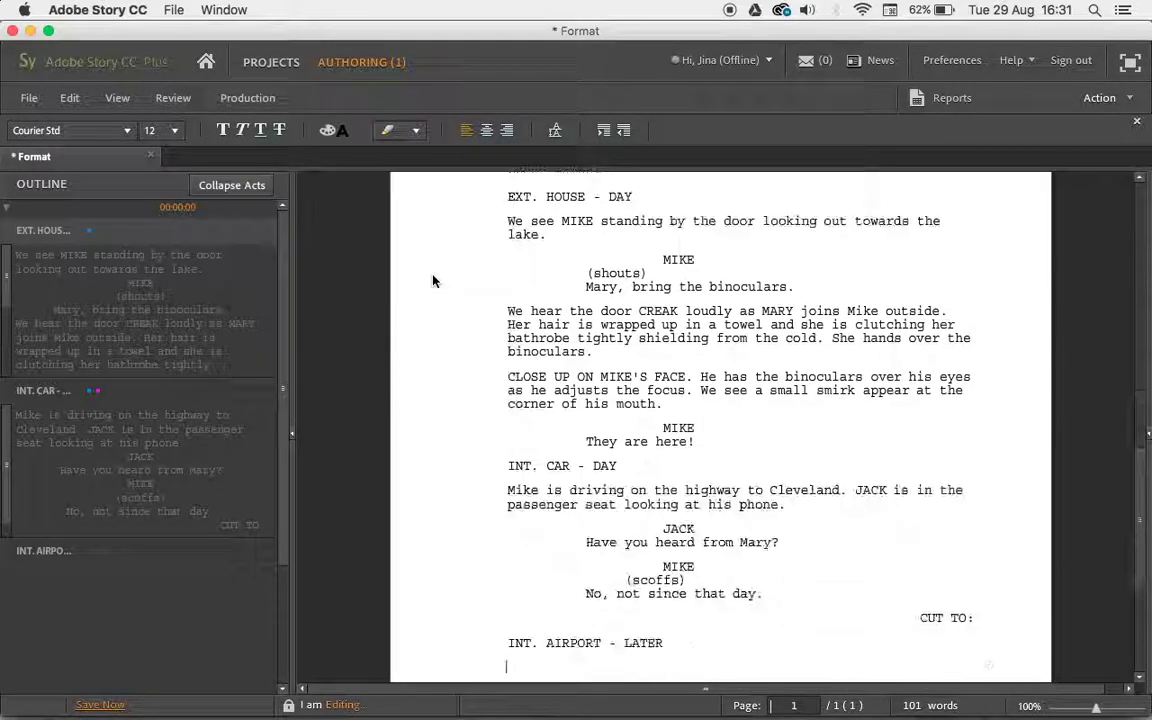
click(174, 98)
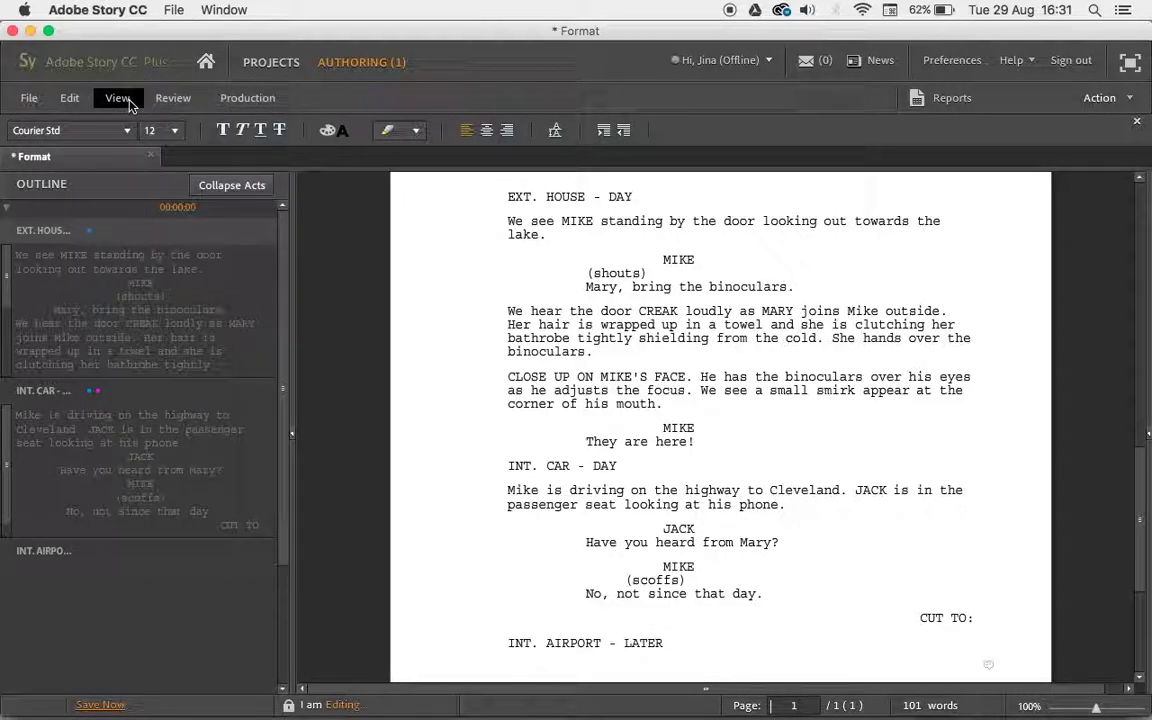
click(129, 104)
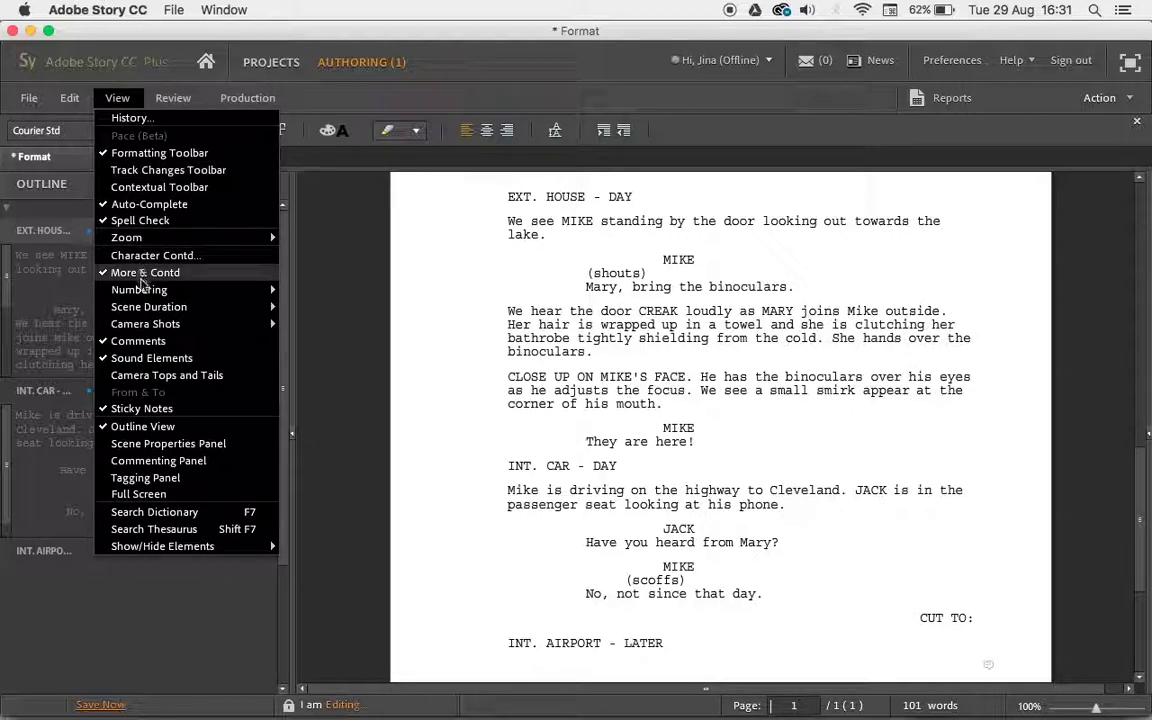
mouse_move(147, 290)
click(304, 296)
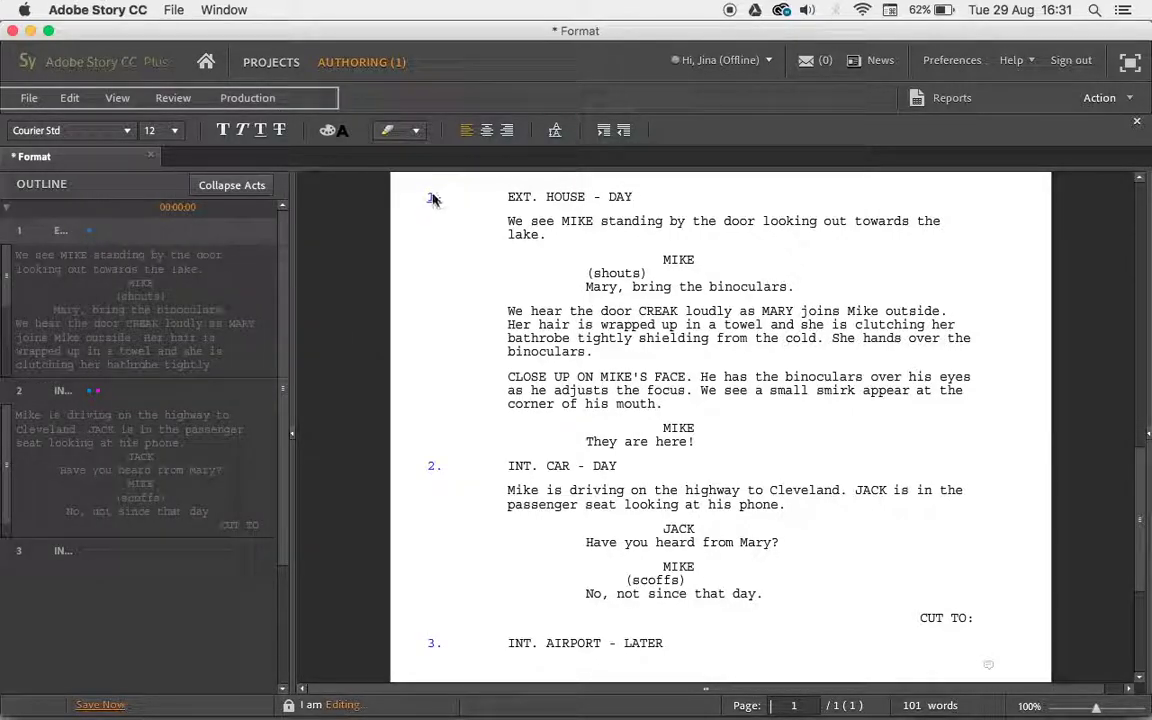
- Turn scene numbering off again and return to the script text
click(120, 99)
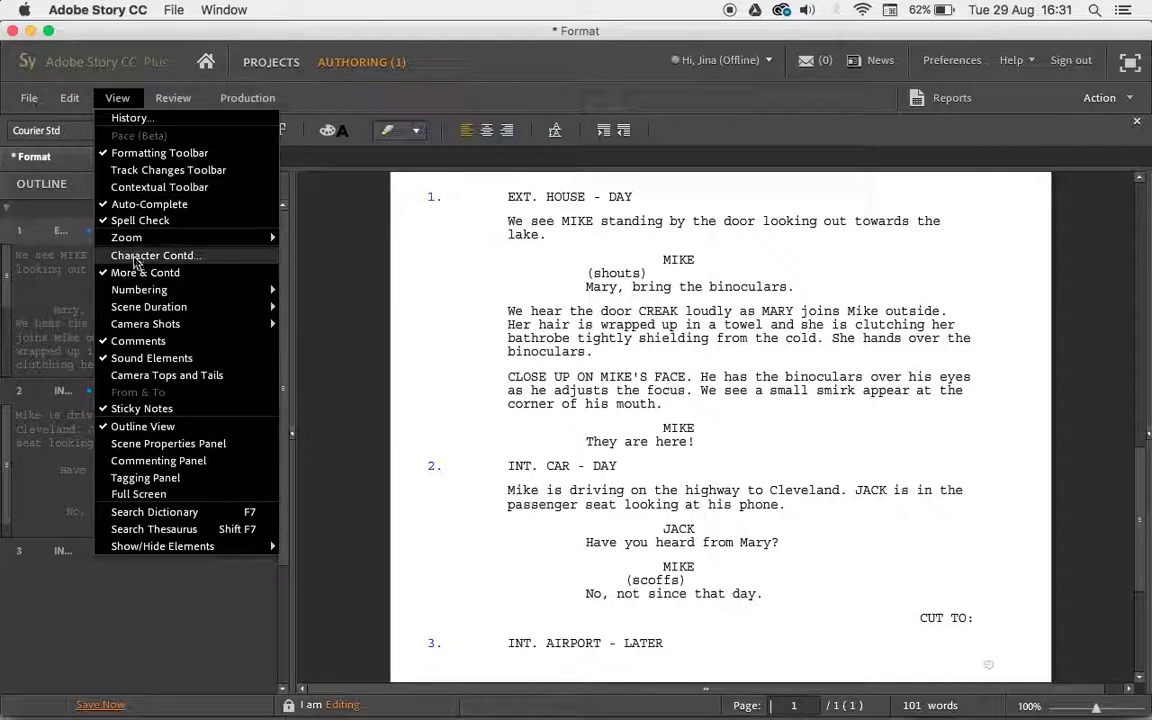
mouse_move(138, 313)
mouse_move(150, 290)
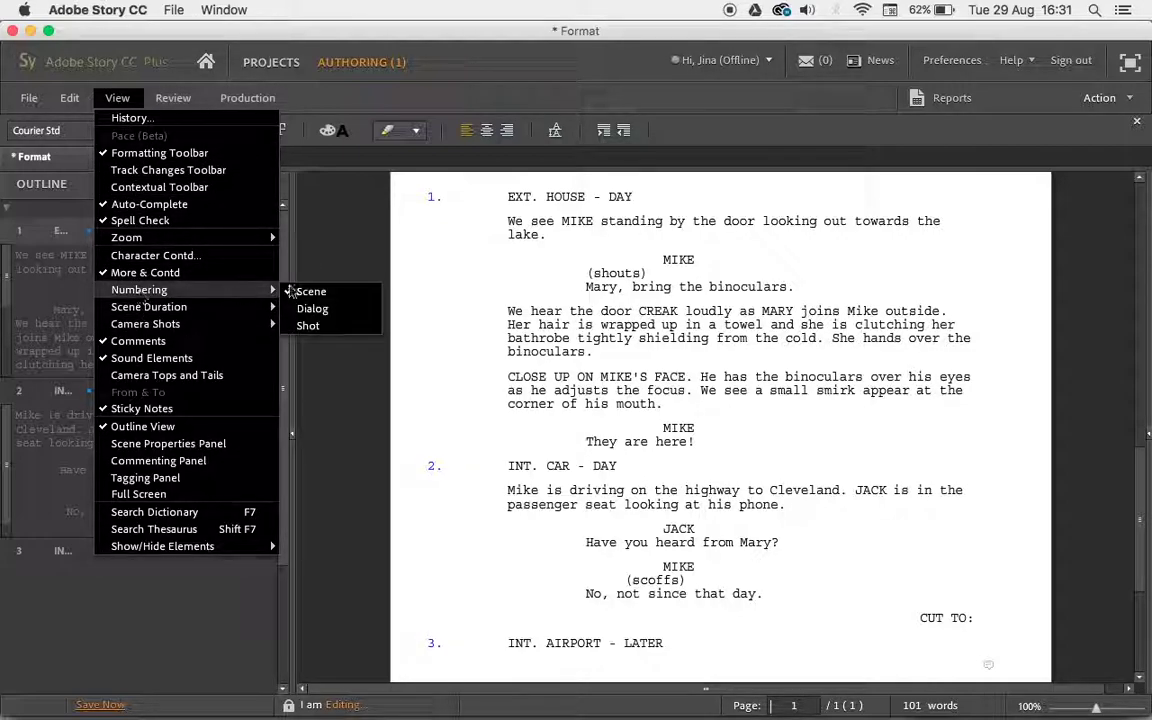
click(314, 292)
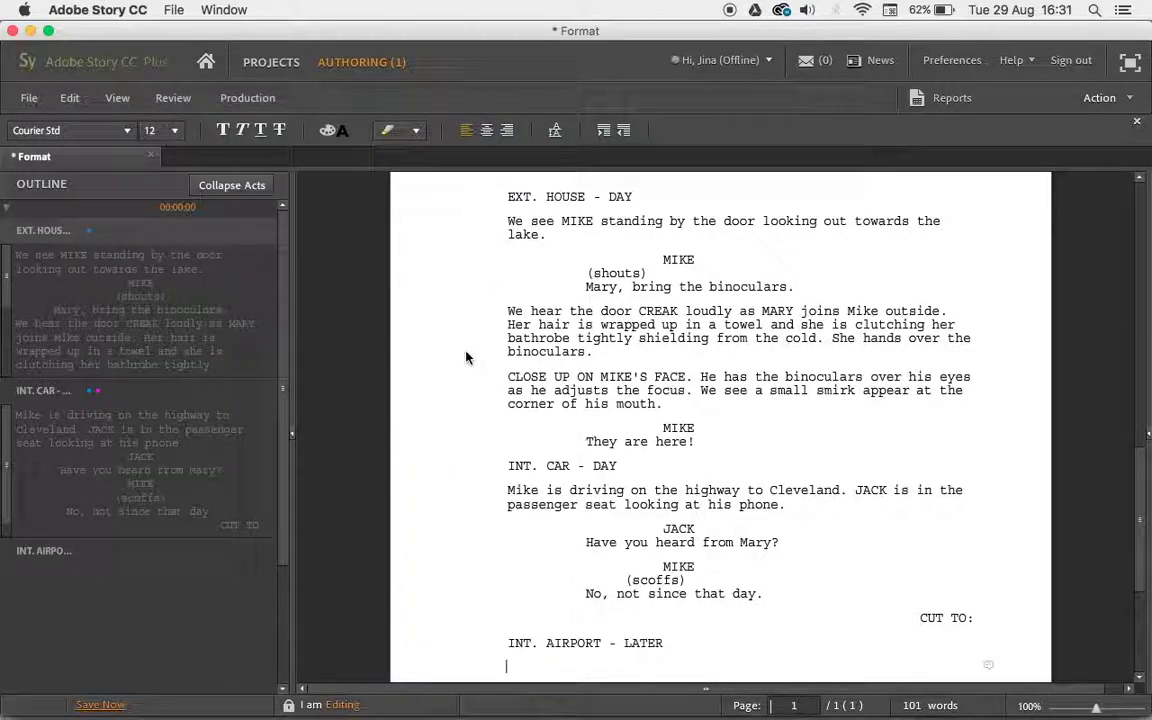
click(504, 370)
- Export the script to Adobe PDF format with the comments excluded
click(30, 97)
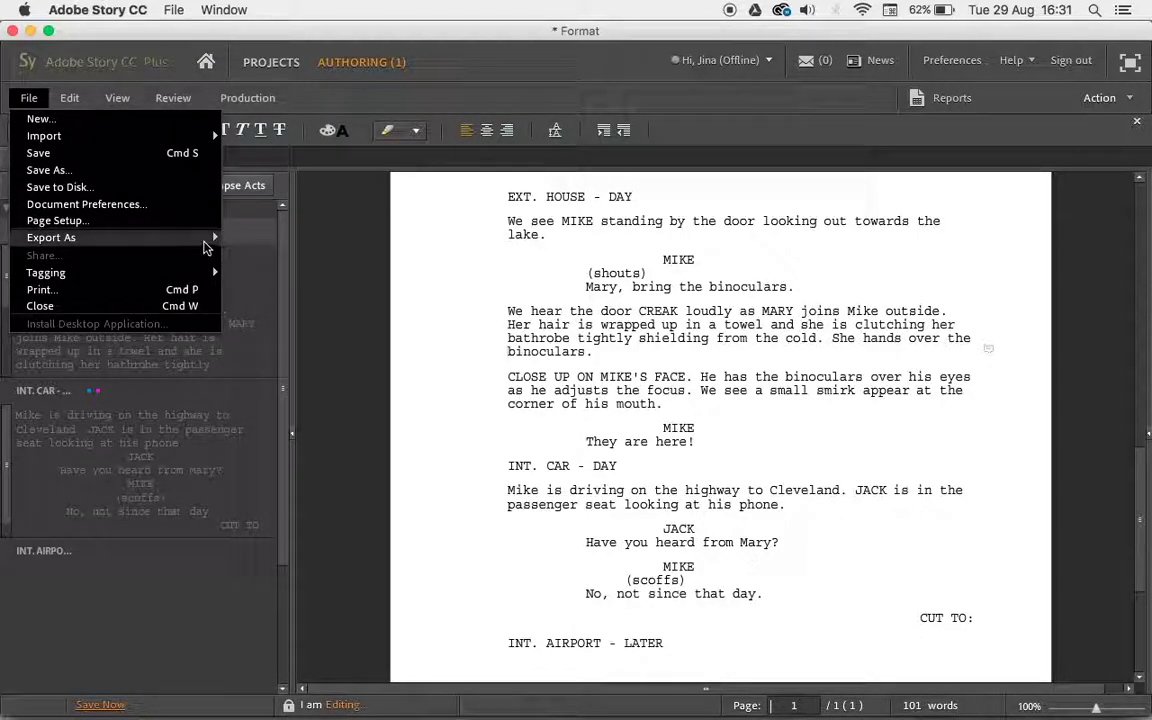
mouse_move(205, 238)
click(289, 275)
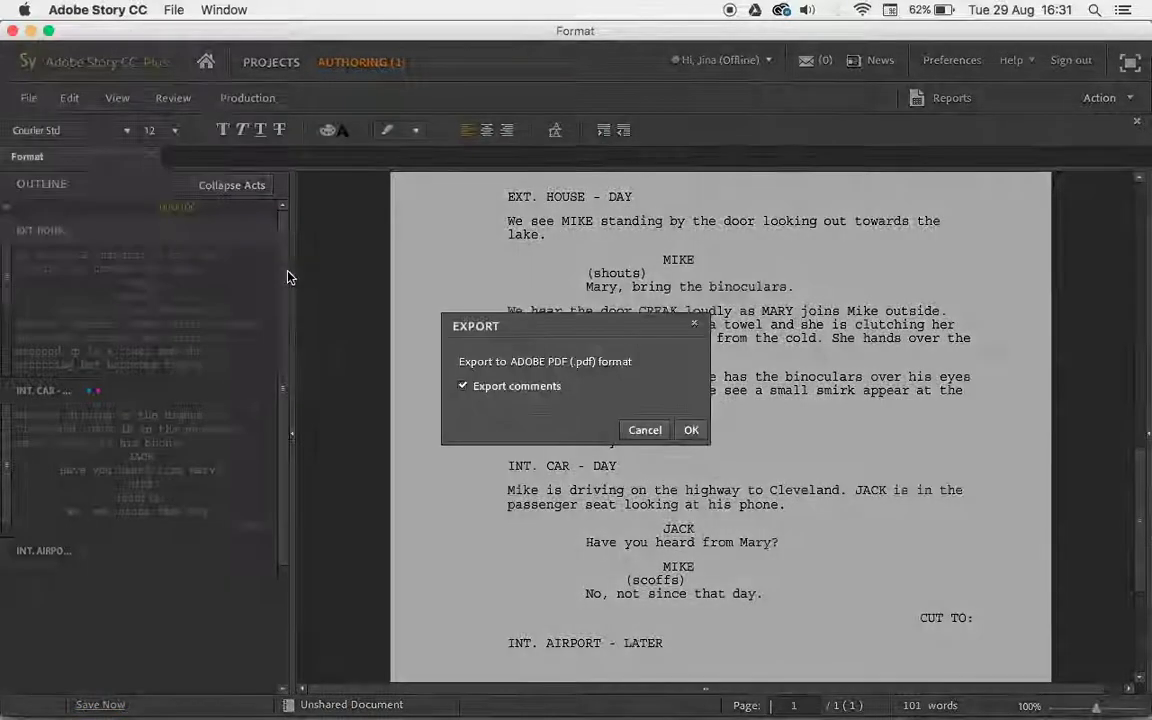
click(463, 387)
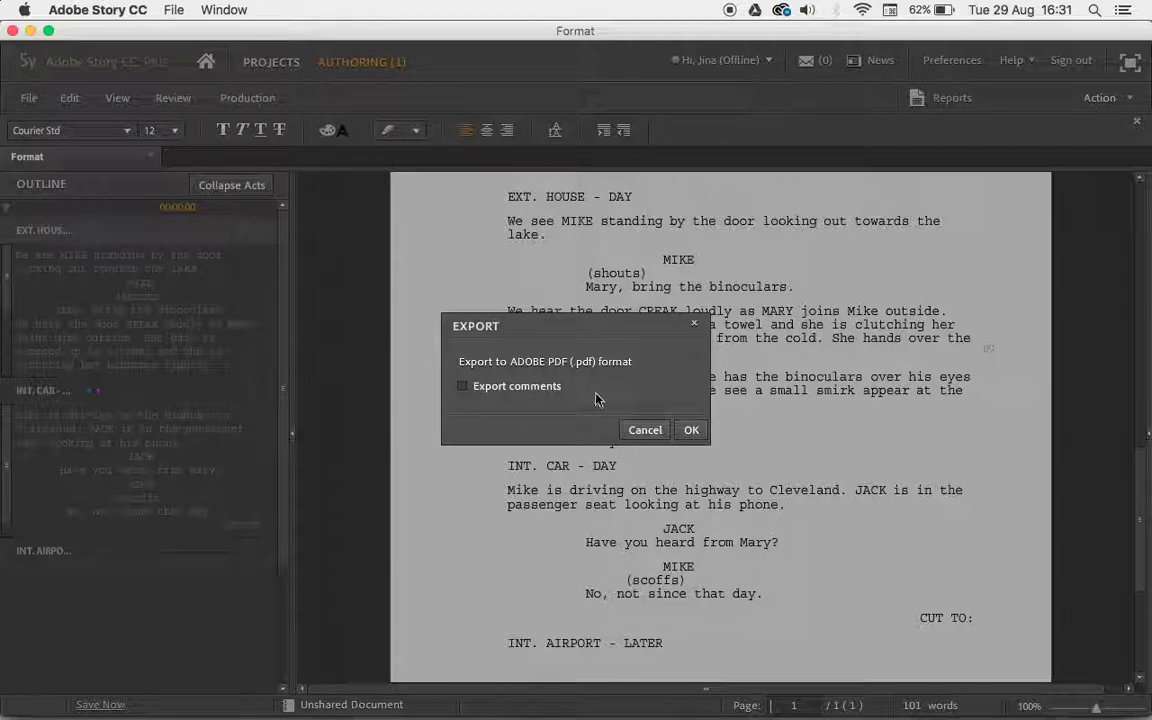
click(692, 431)
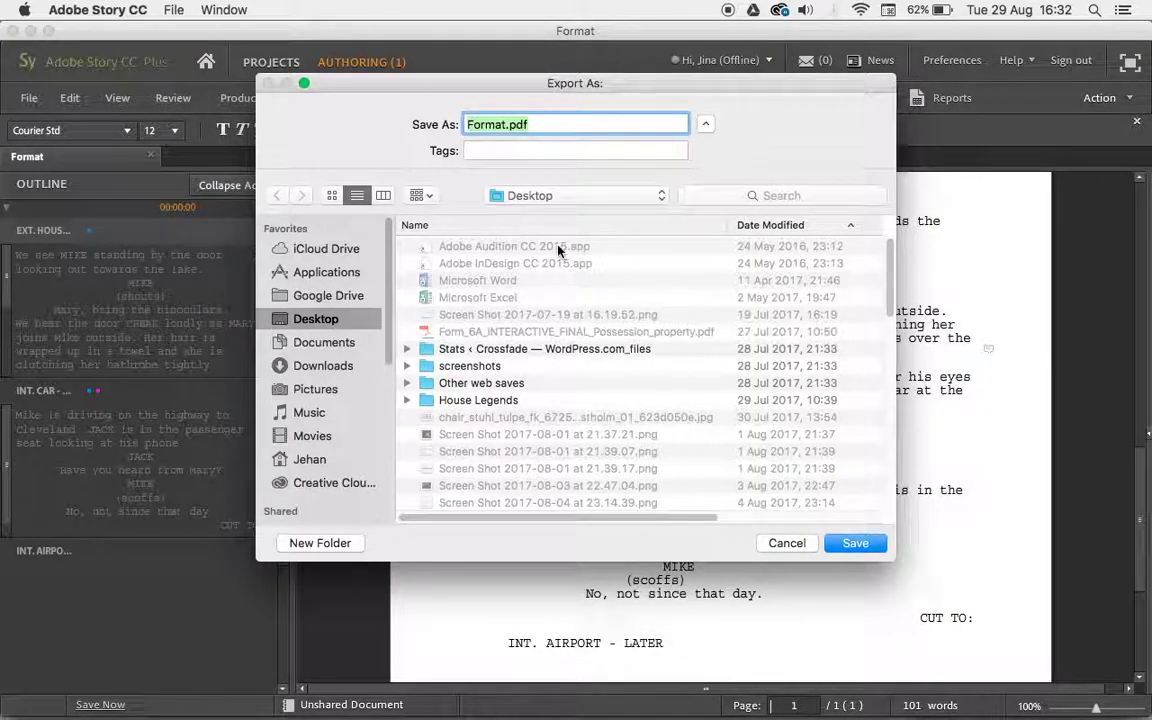
- Save the exported file as Format2.pdf on the Desktop and reveal the desktop to see it
click(469, 124)
click(505, 124)
text(2)
click(855, 542)
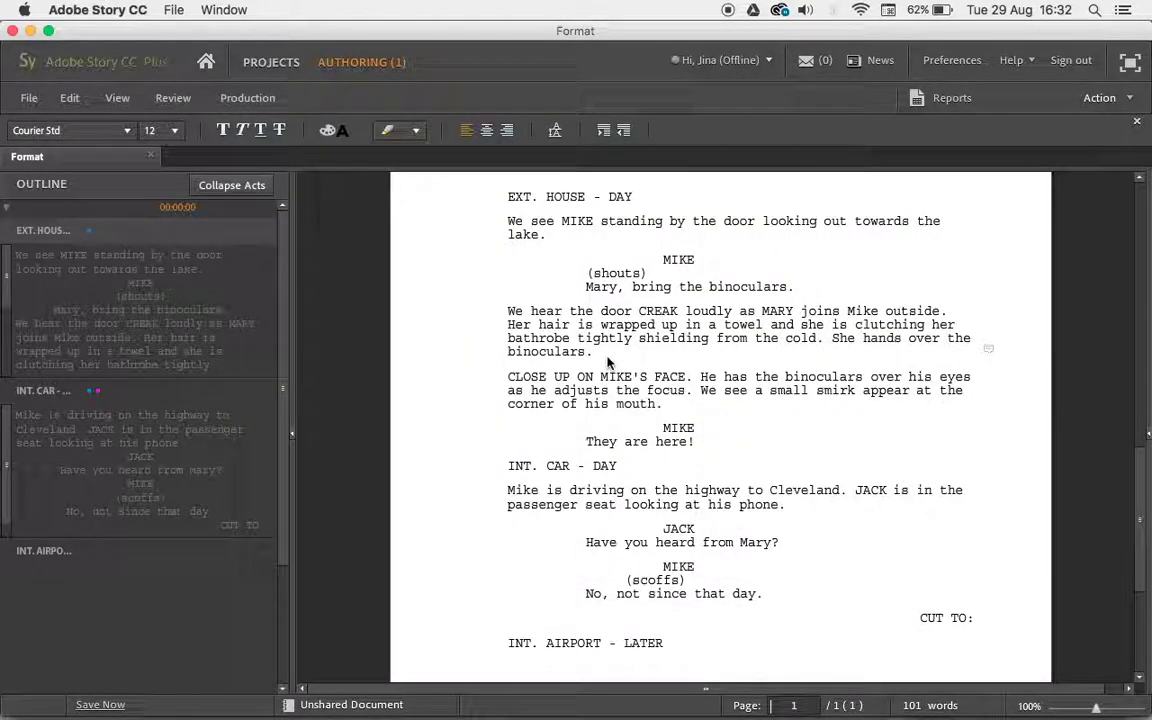
key(F11)
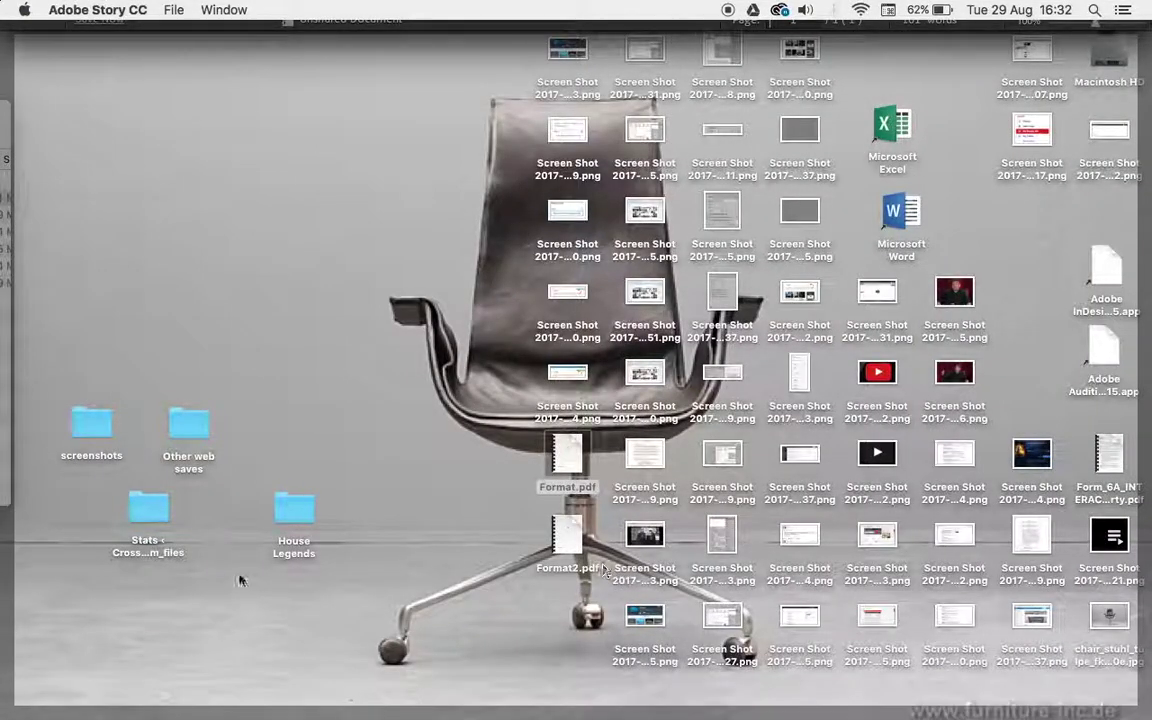
- Open the exported Format2.pdf from the desktop in Acrobat Pro DC
key(F11)
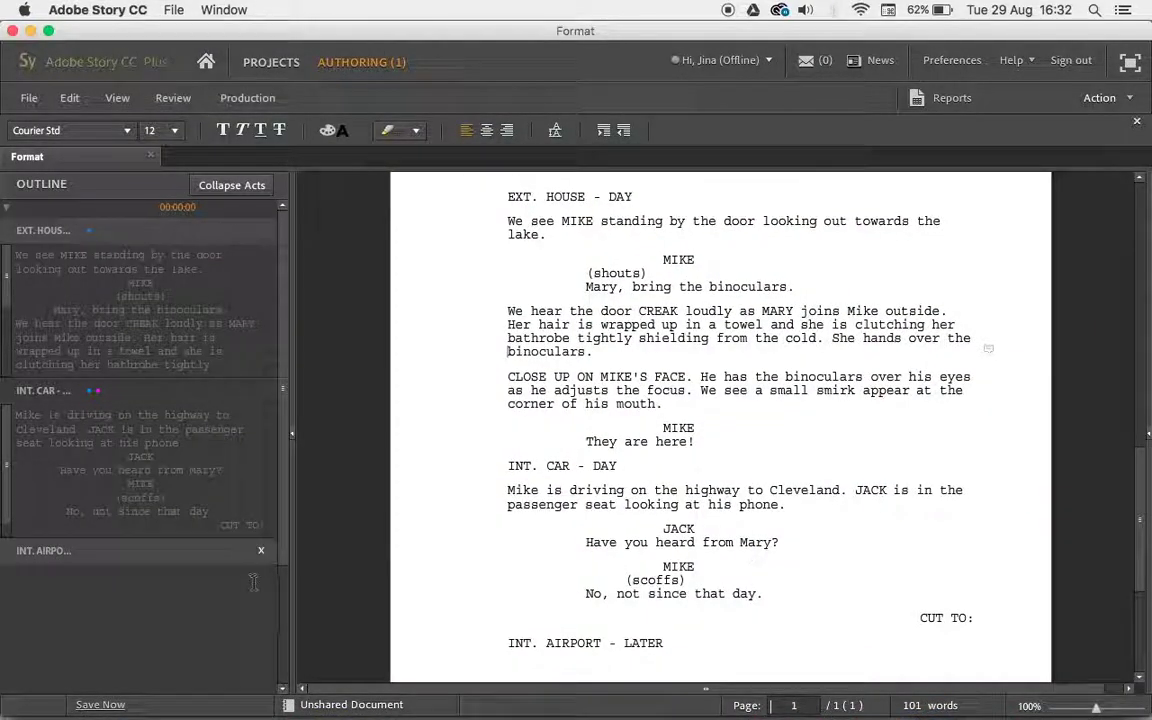
key(F11)
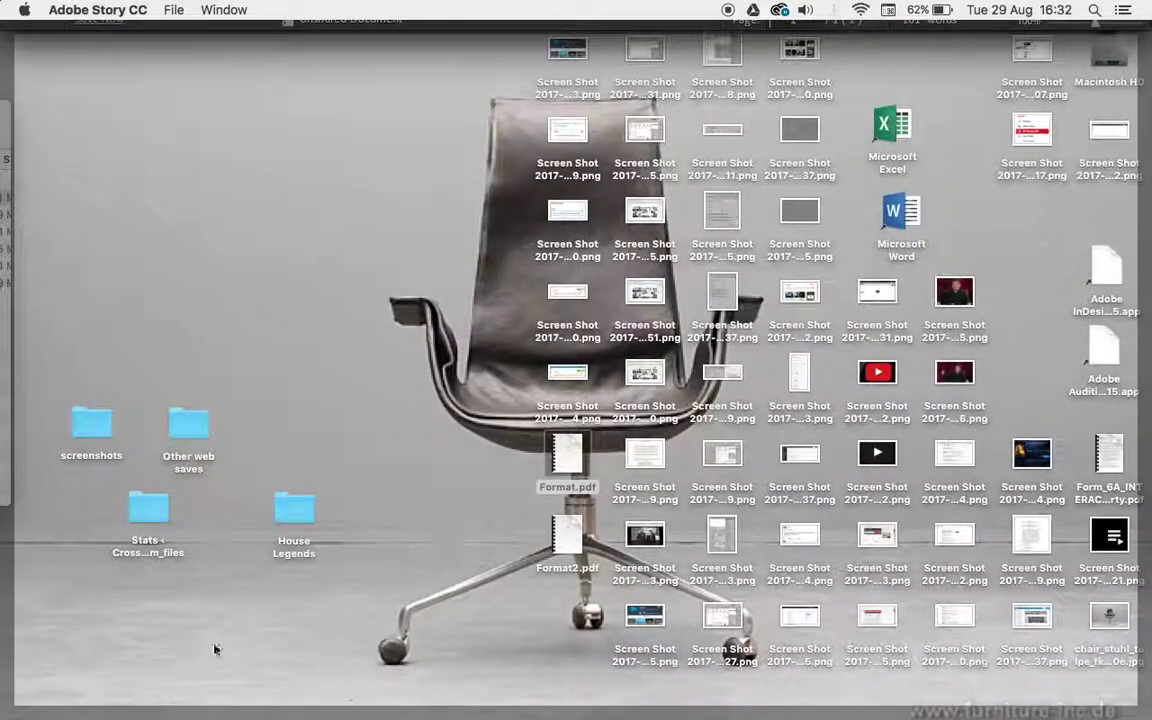
double_click(568, 535)
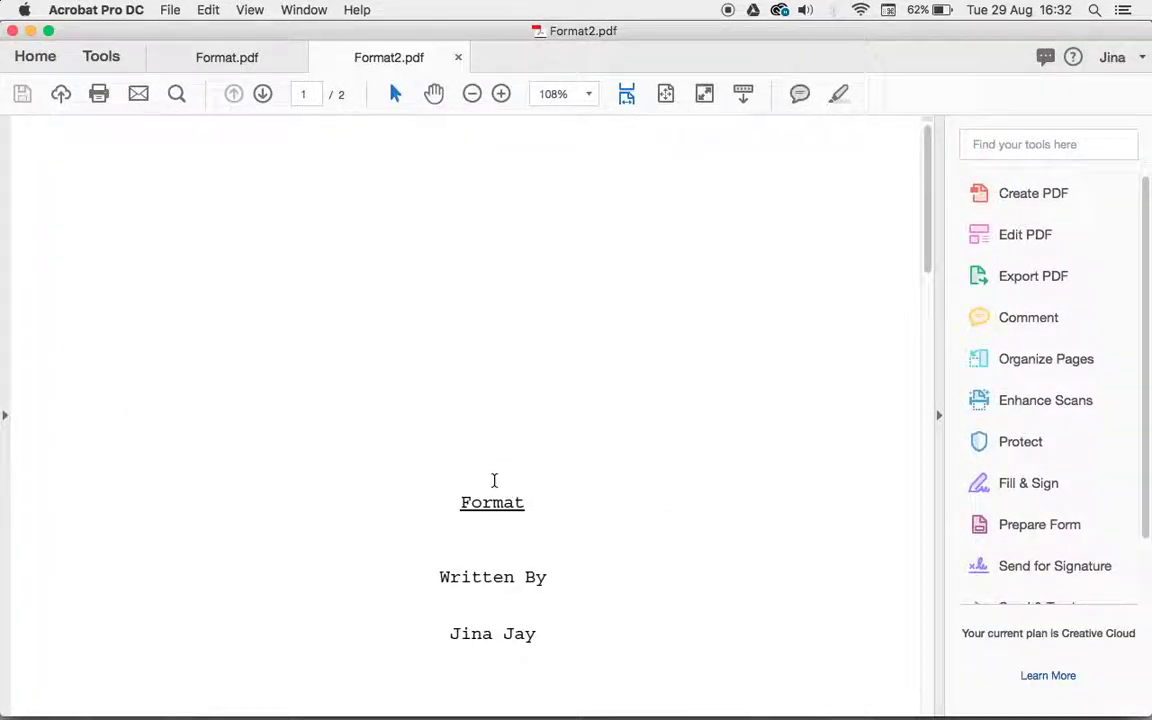
- Check the exported PDF from the title page to the airport scene at 66.7% zoom and request closing its window
click(471, 94)
click(471, 94)
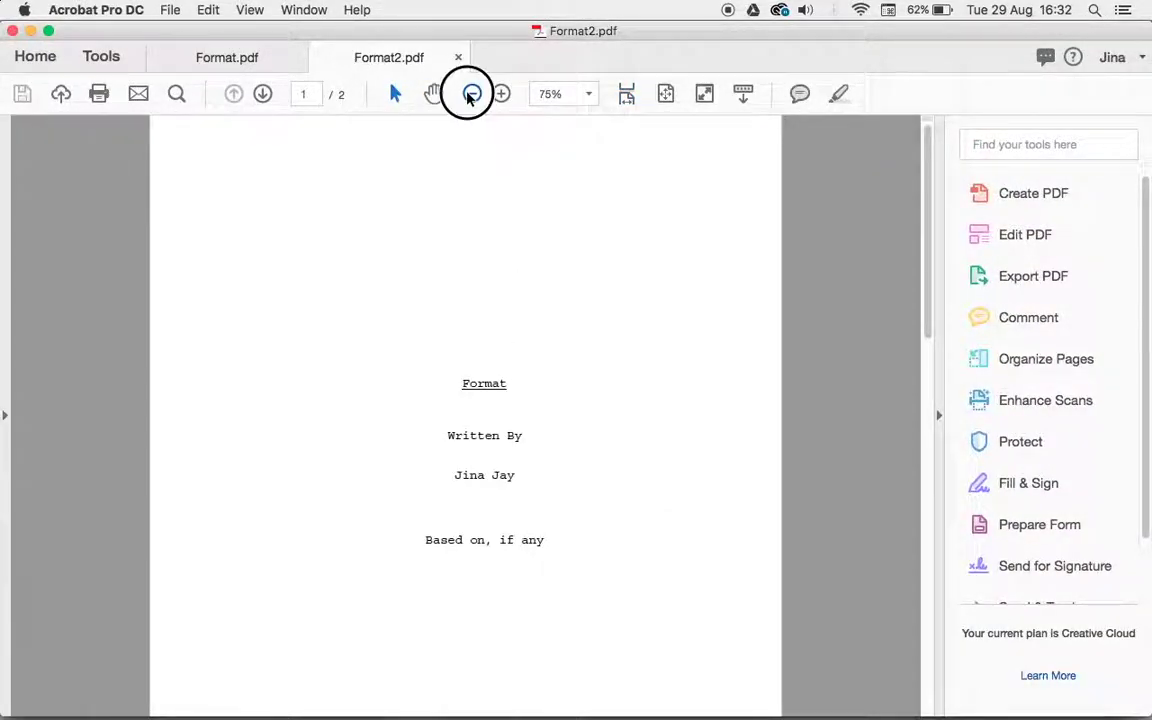
click(471, 94)
scroll(522, 390, down, 15)
scroll(411, 373, up, 15)
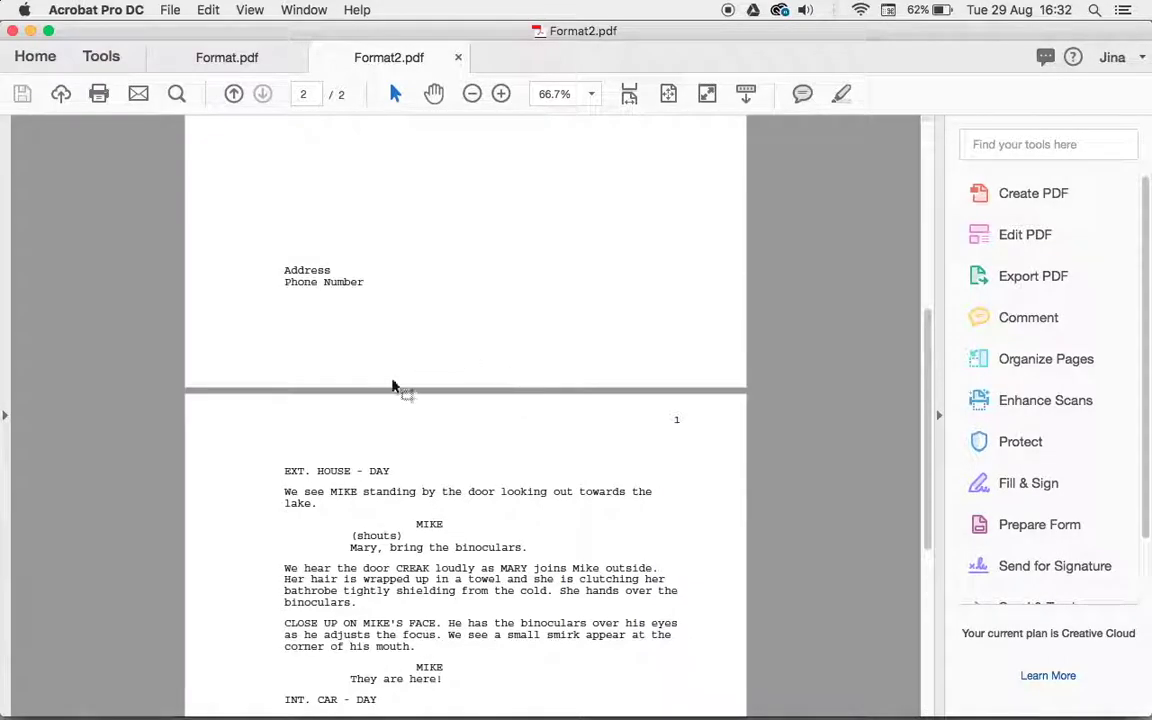
scroll(460, 383, down, 10)
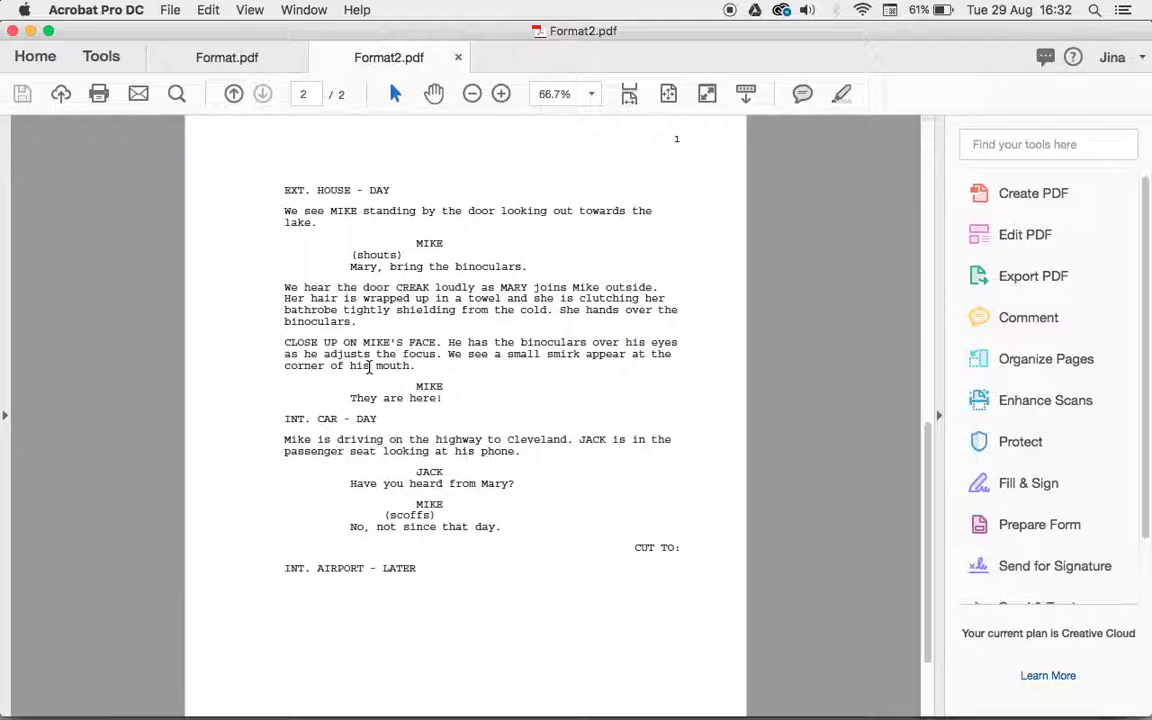
click(12, 31)
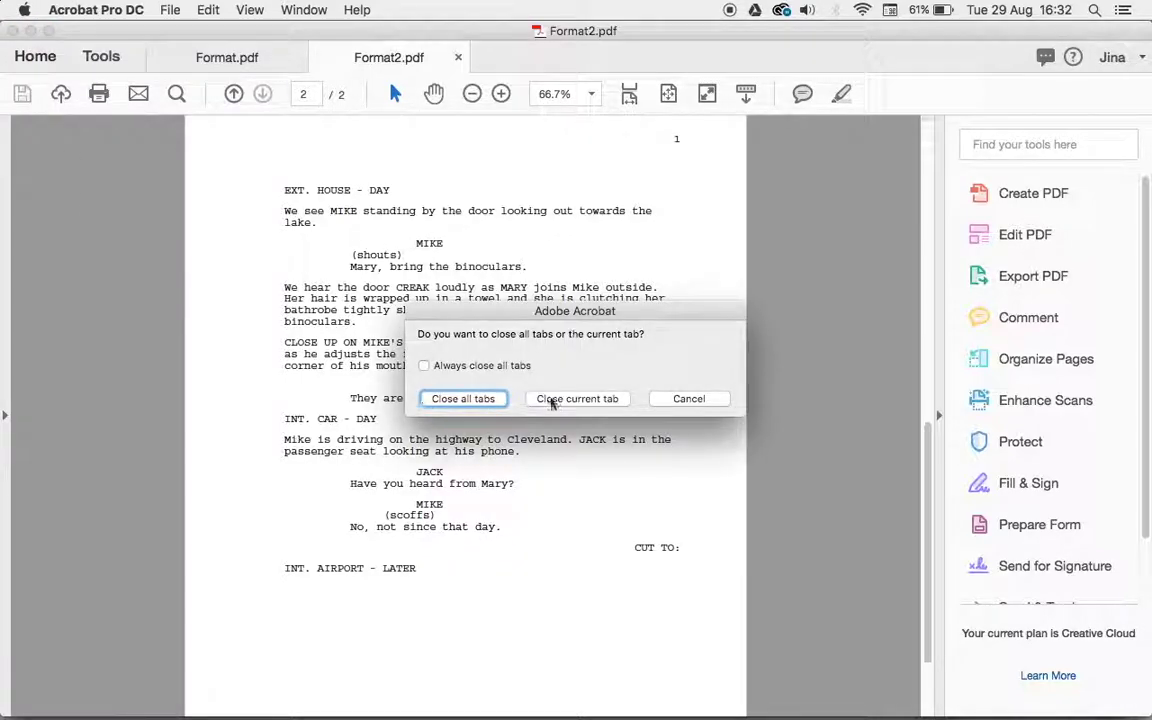